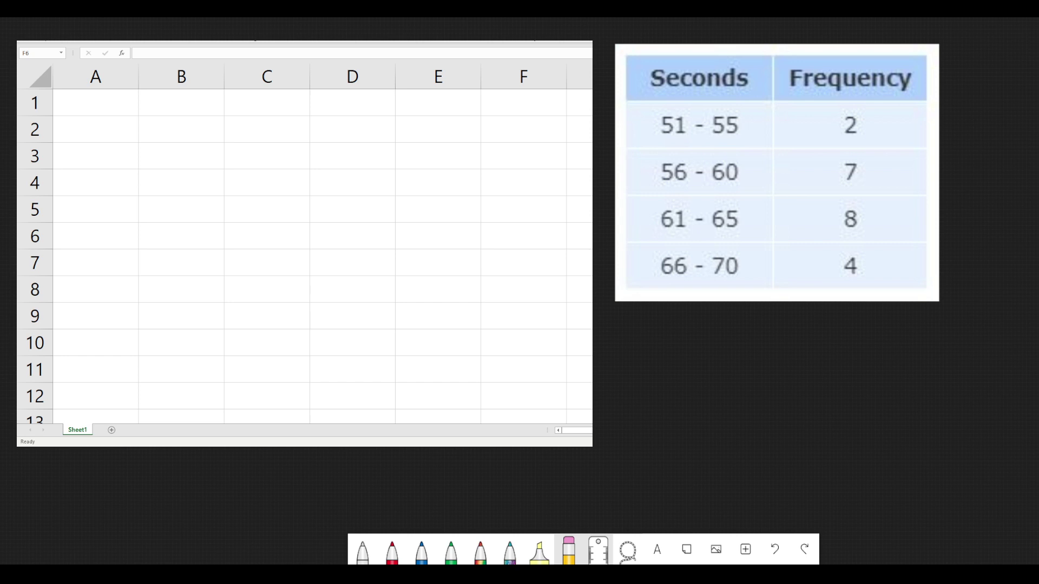
- Enter the heading Cl in A1, replacing the first-typed 'Seconds'
left_click(111, 105)
type("Sec")
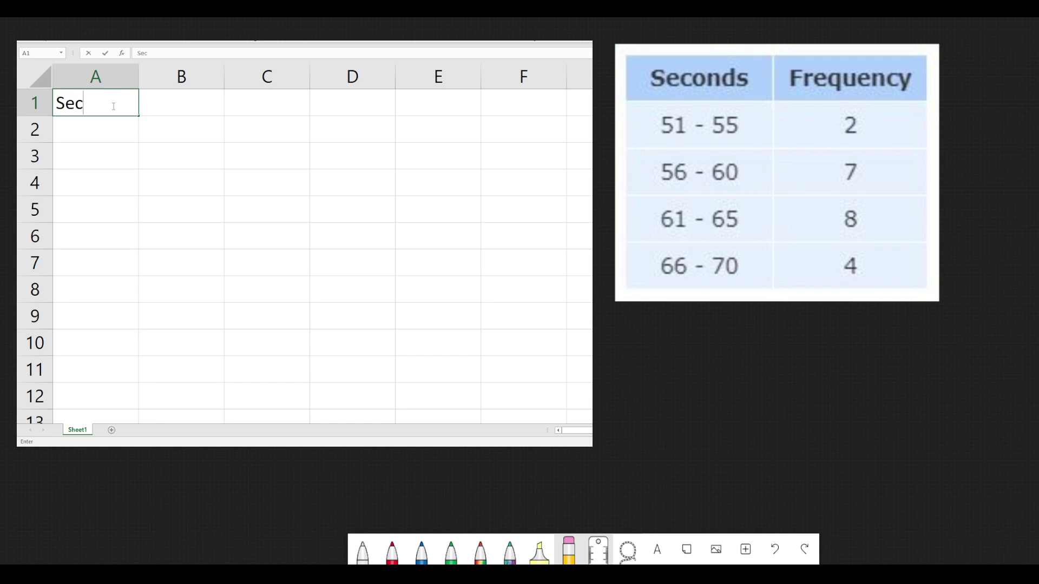
type("onds")
key("Tab")
key("Tab")
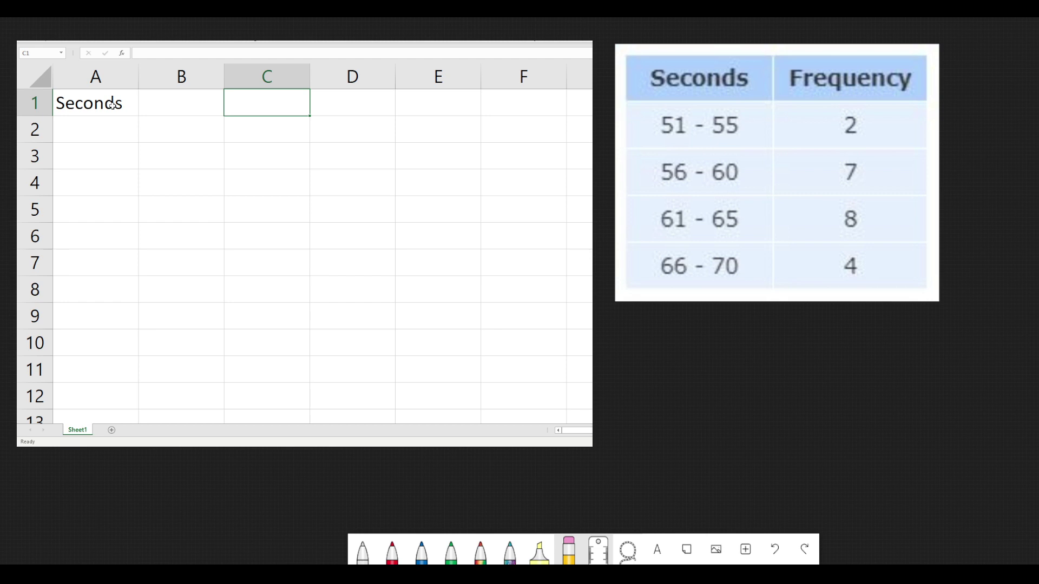
left_click(112, 104)
type("Cl")
key("Tab")
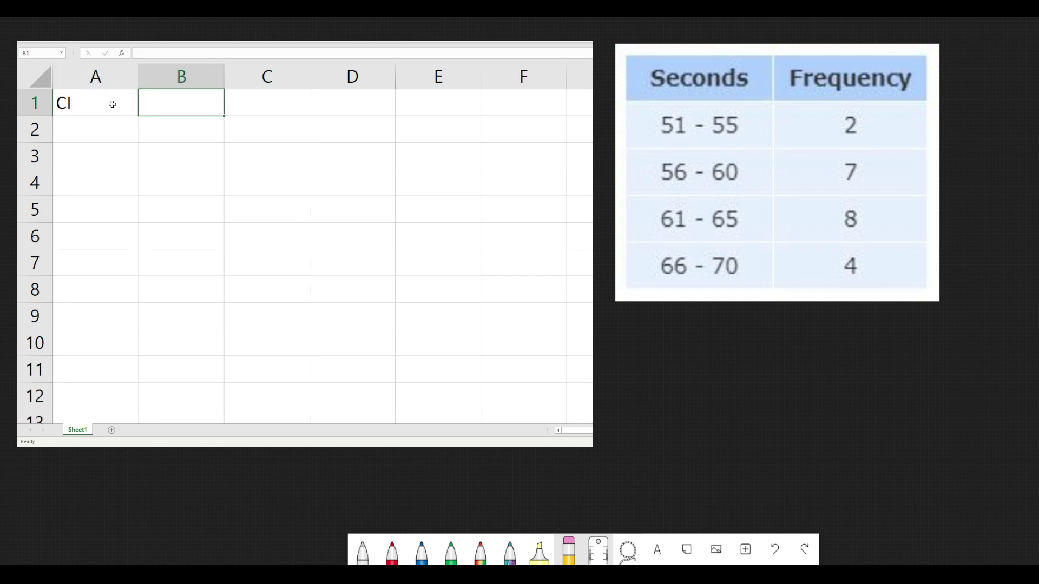
- Add the headings f, x and fx in C1, D1 and E1
key("Tab")
type("f")
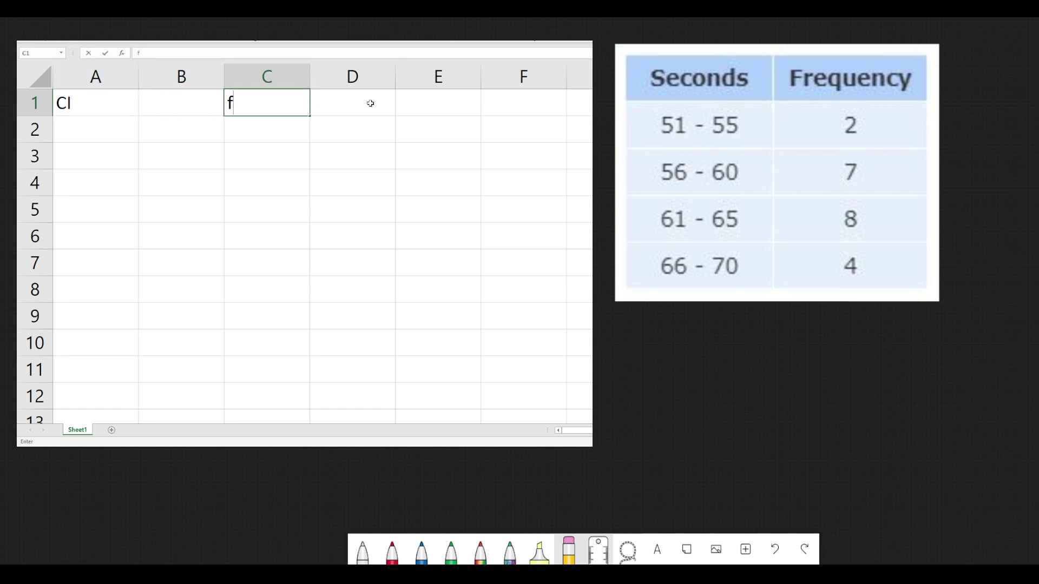
key("Tab")
type("x")
key("Tab")
type("f")
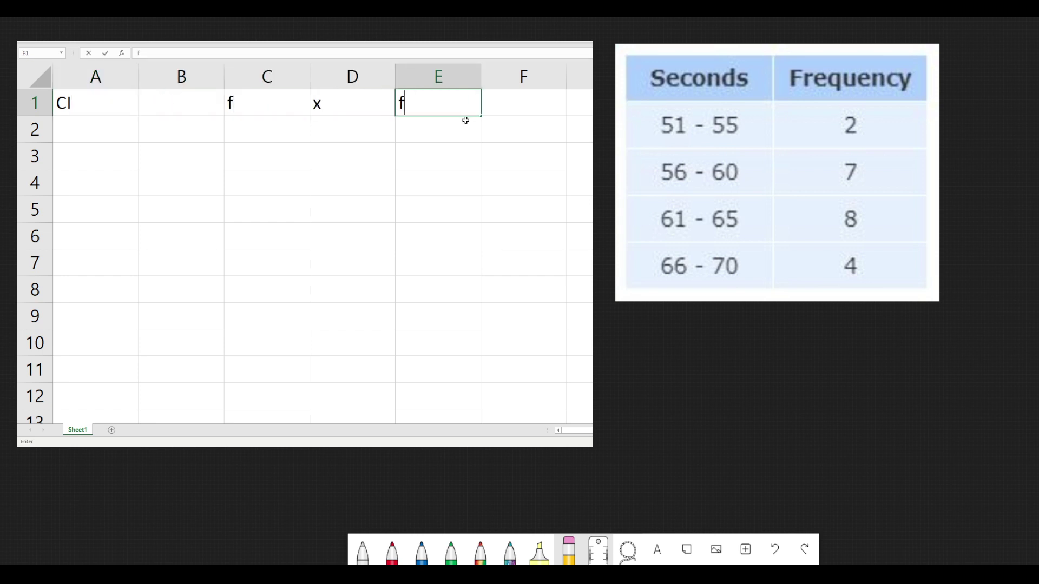
type("x")
left_click(466, 120)
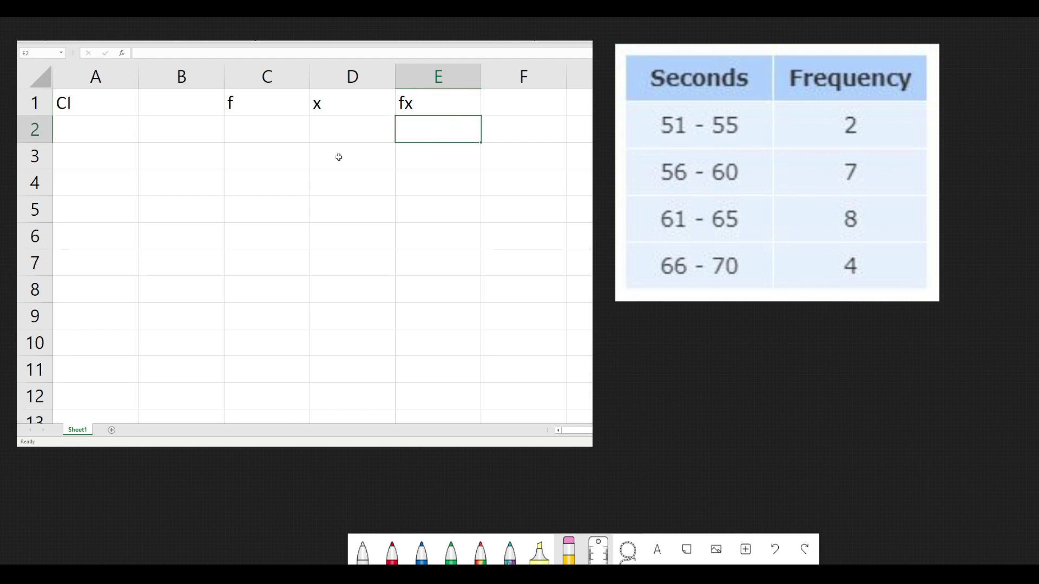
- Enter the first class limits: 51 in A2 and 55 in B2
left_click(320, 162)
left_click(79, 125)
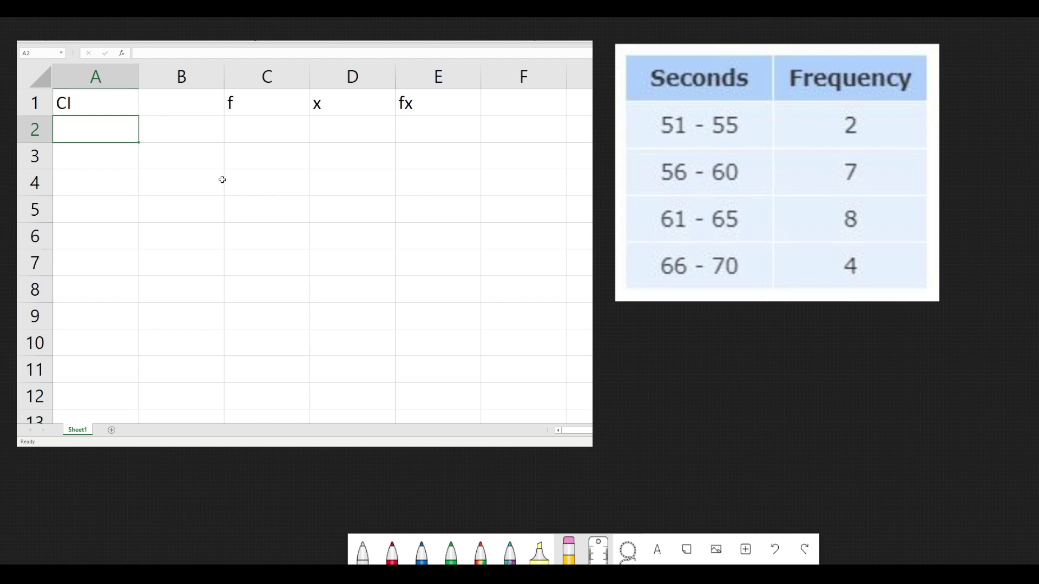
type("51")
key("Return")
left_click(186, 129)
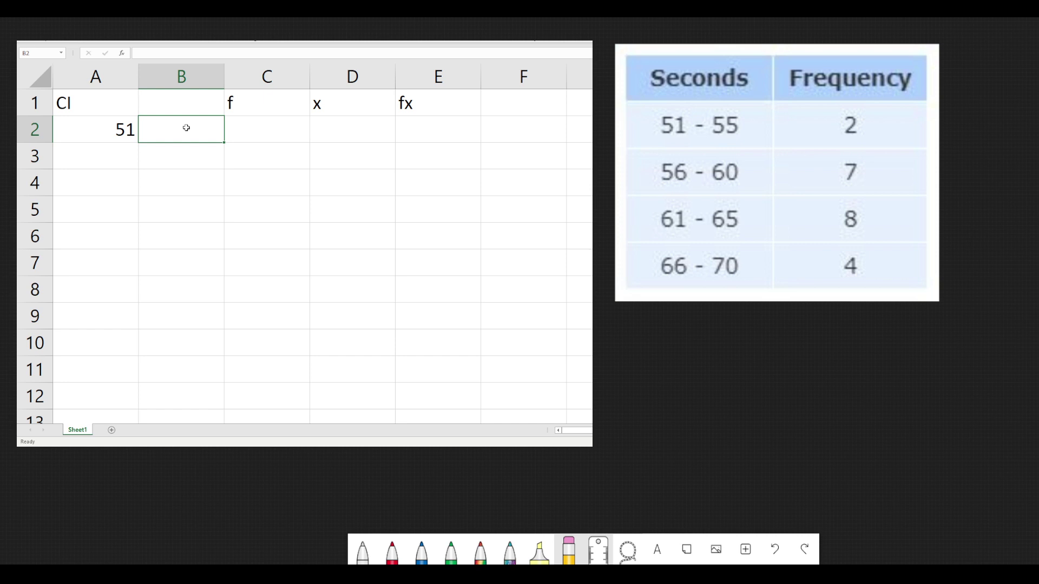
type("55")
key("Return")
- Enter =A2+5 in A3 and fill down to A5 for lower limits 56, 61, 66
left_click(97, 154)
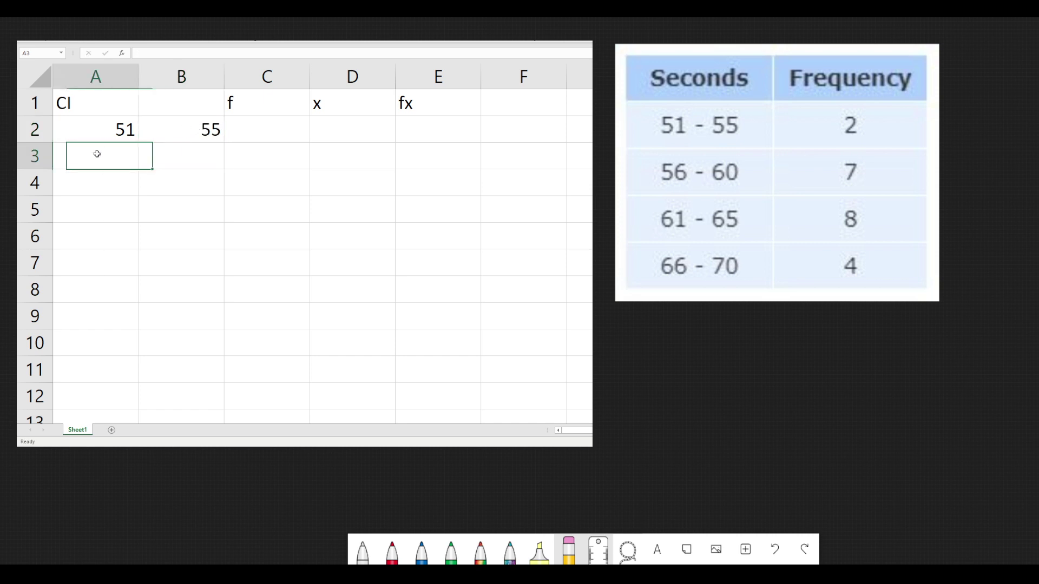
type("=")
left_click(104, 132)
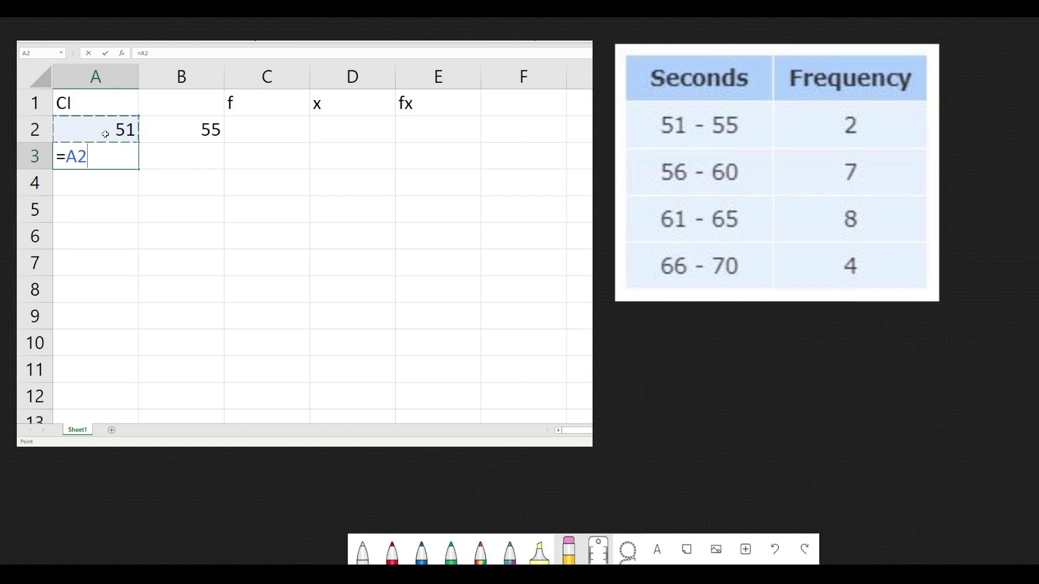
type("+5")
key("Return")
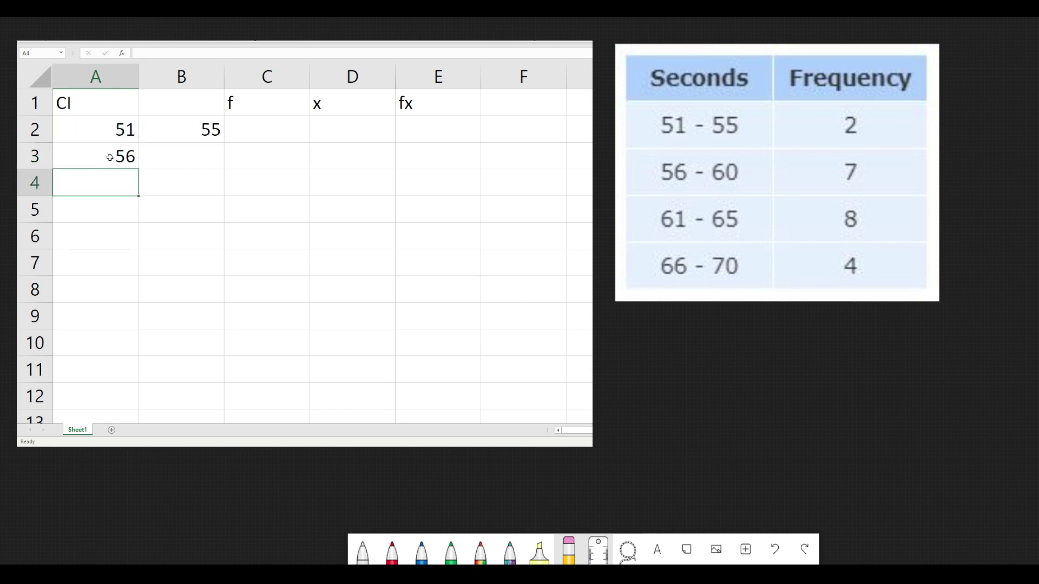
left_click(108, 157)
left_click_drag(134, 173, 130, 215)
- Enter =B2+5 in B3 and fill down to B5 for upper limits 60, 65, 70
left_click(172, 161)
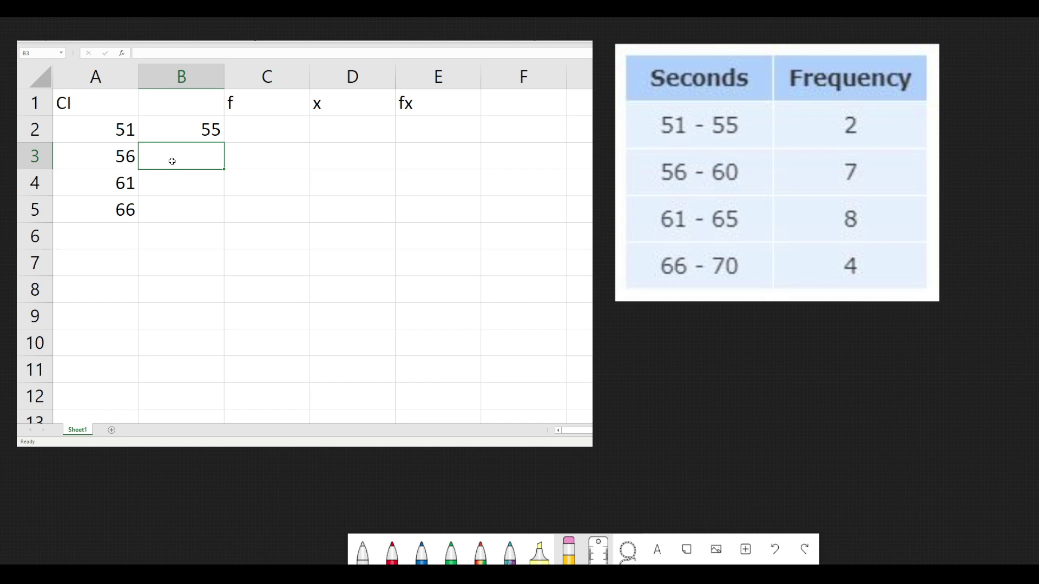
type("=")
left_click(186, 133)
type("+5")
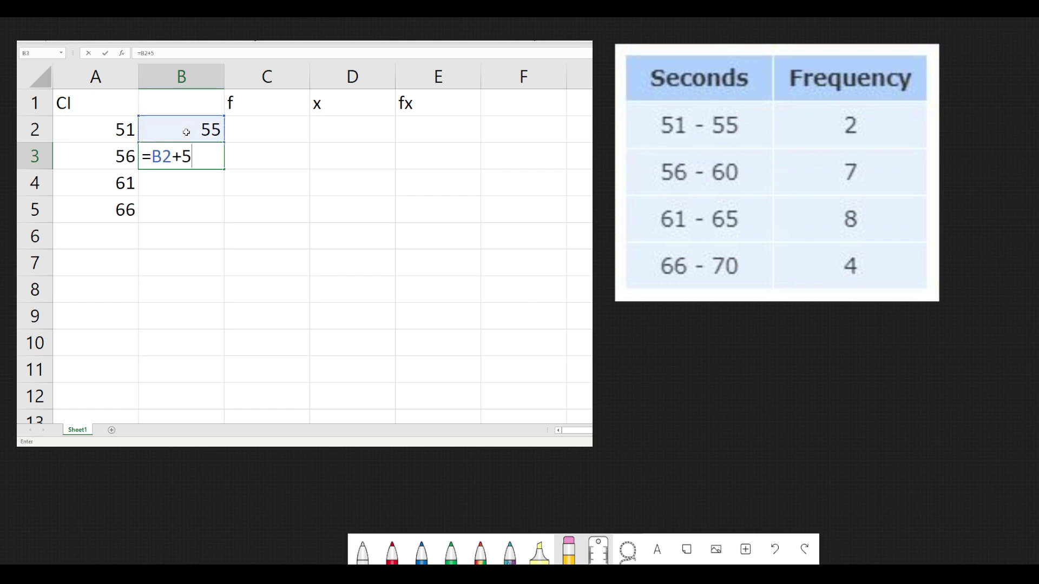
key("Return")
left_click(204, 155)
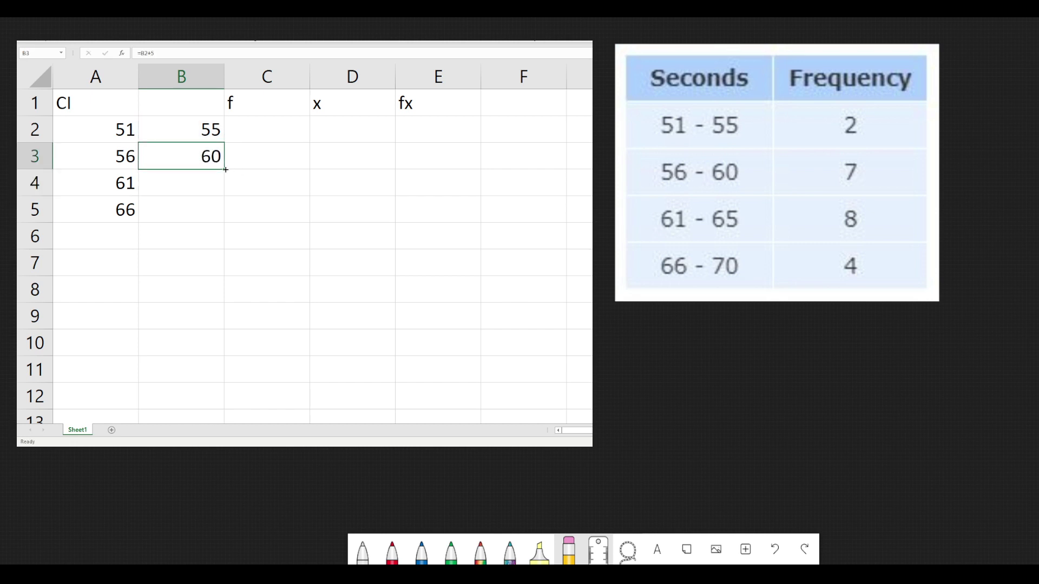
left_click_drag(224, 169, 225, 213)
left_click(273, 208)
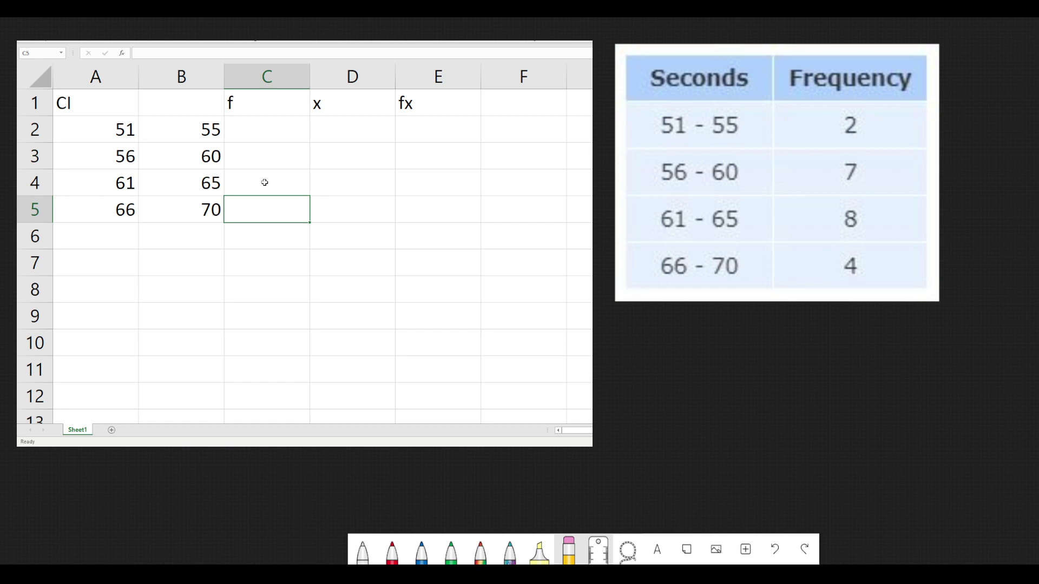
- Enter the frequencies 2, 7, 8 and 4 in cells C2 to C5
left_click(258, 139)
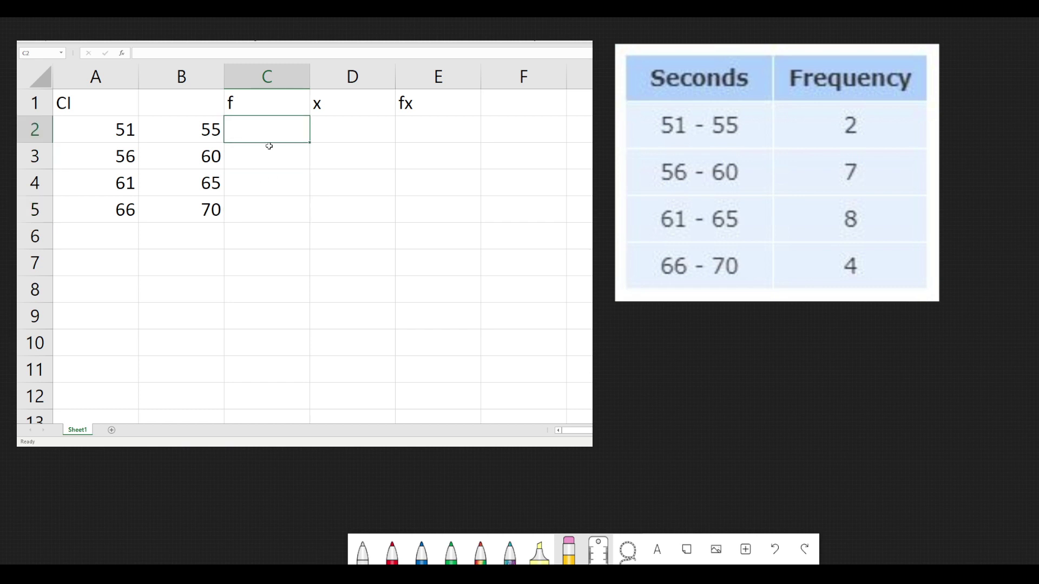
type("2")
key("Return")
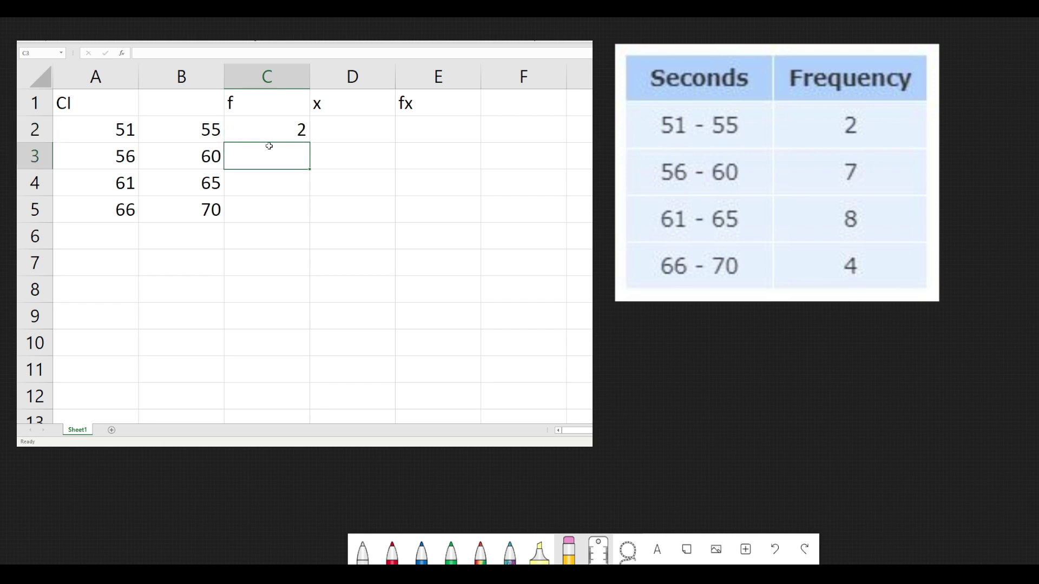
type("7")
key("Return")
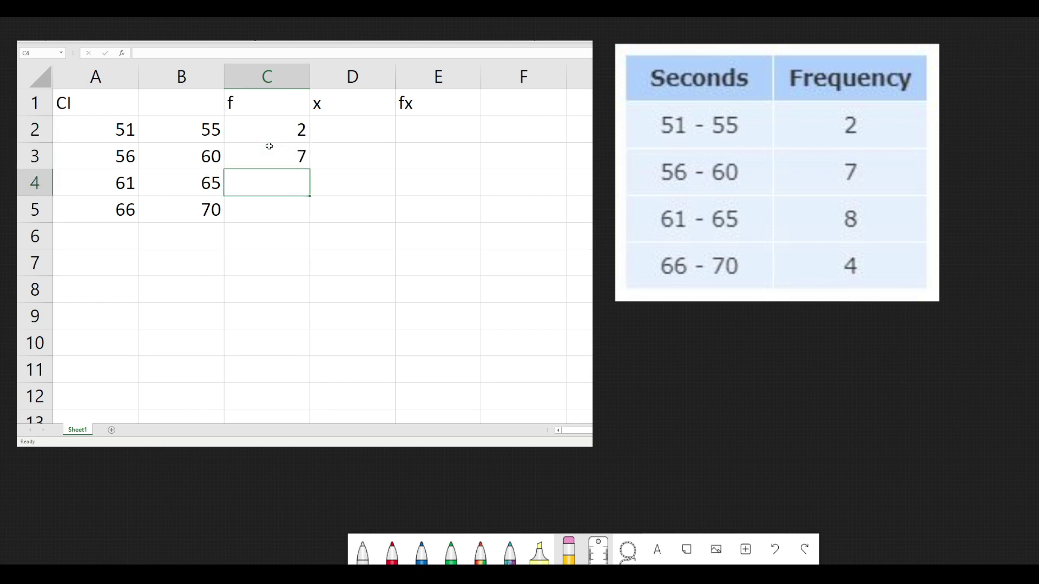
type("8")
key("Return")
type("4")
key("Return")
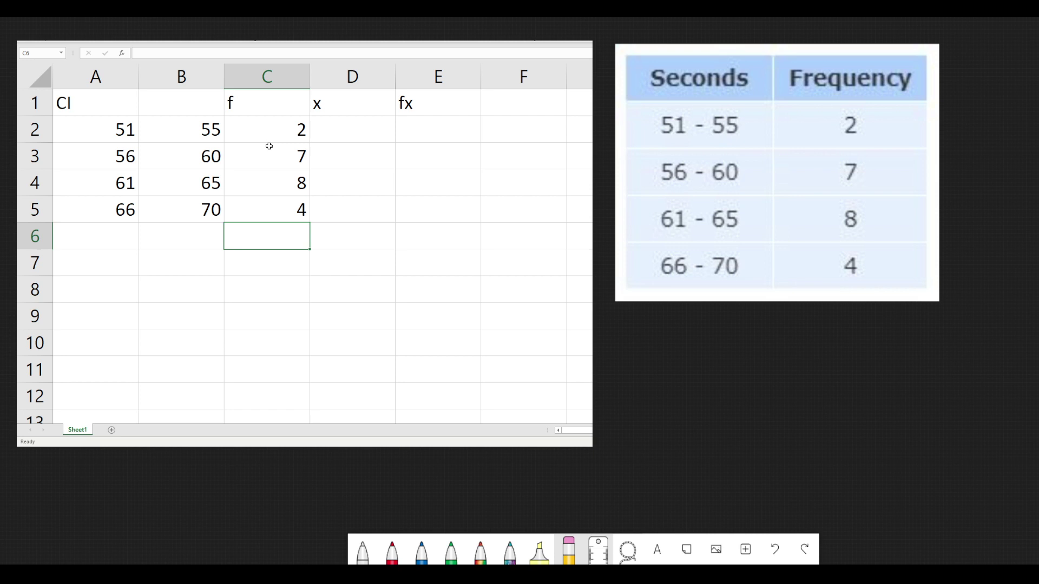
- Enter =(A2+B2)/2 in D2 and fill to D5 for midpoints 53, 58, 63, 68
left_click(343, 123)
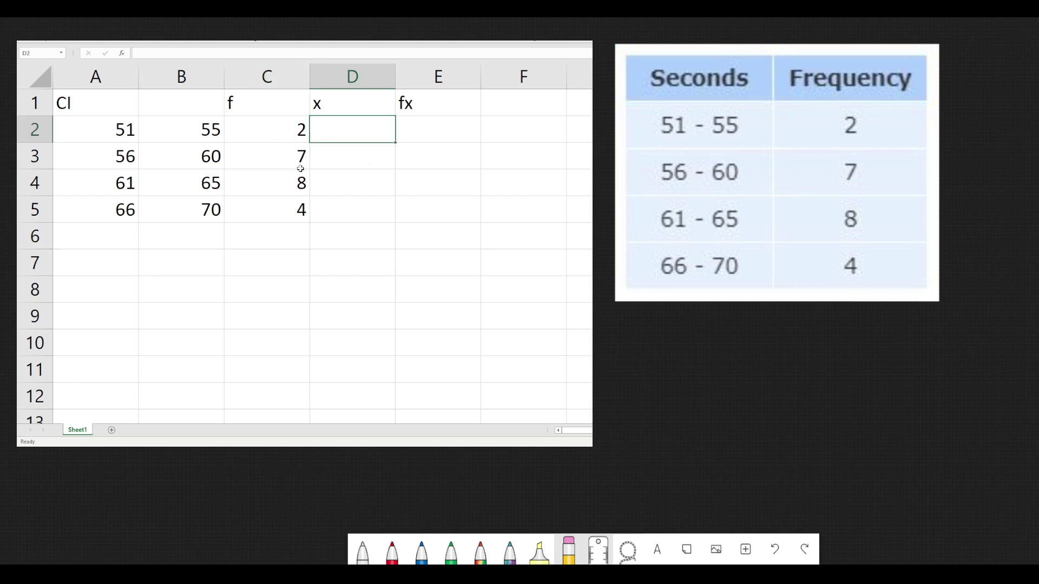
type("=(")
left_click(99, 132)
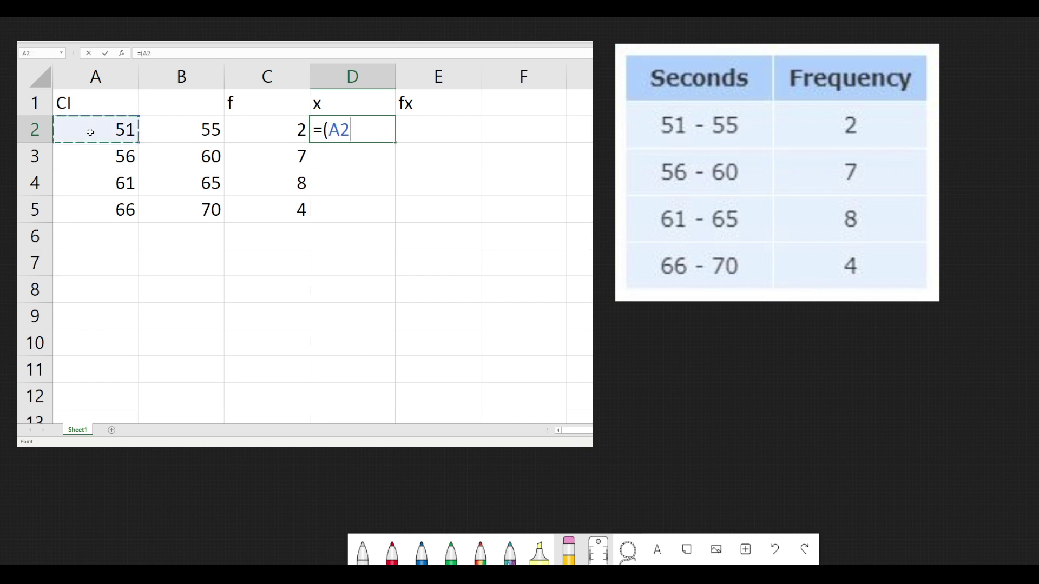
type("+")
left_click(196, 130)
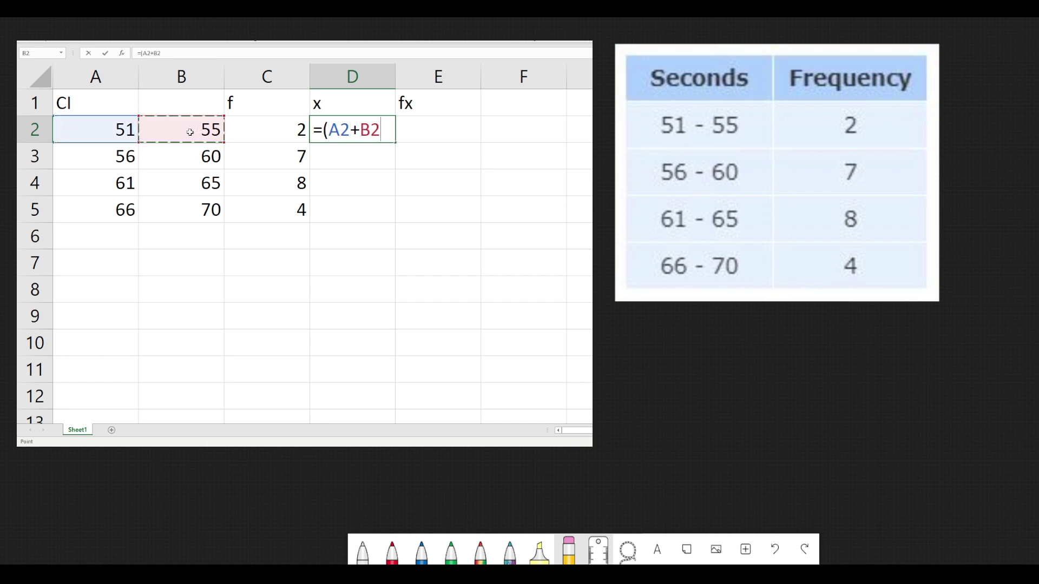
type(")/2")
key("Return")
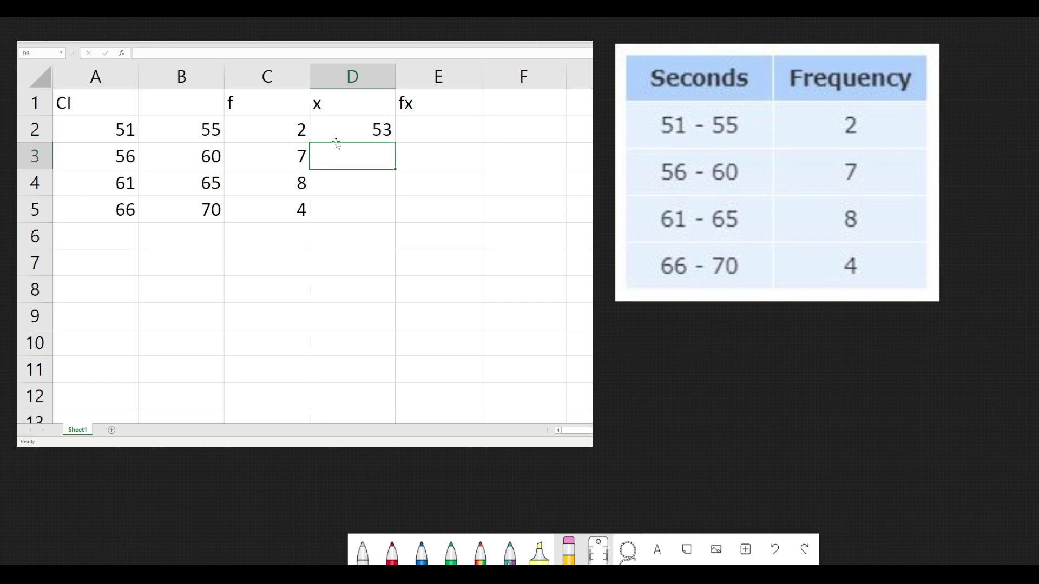
left_click(376, 136)
left_click_drag(396, 142, 386, 219)
left_click(382, 252)
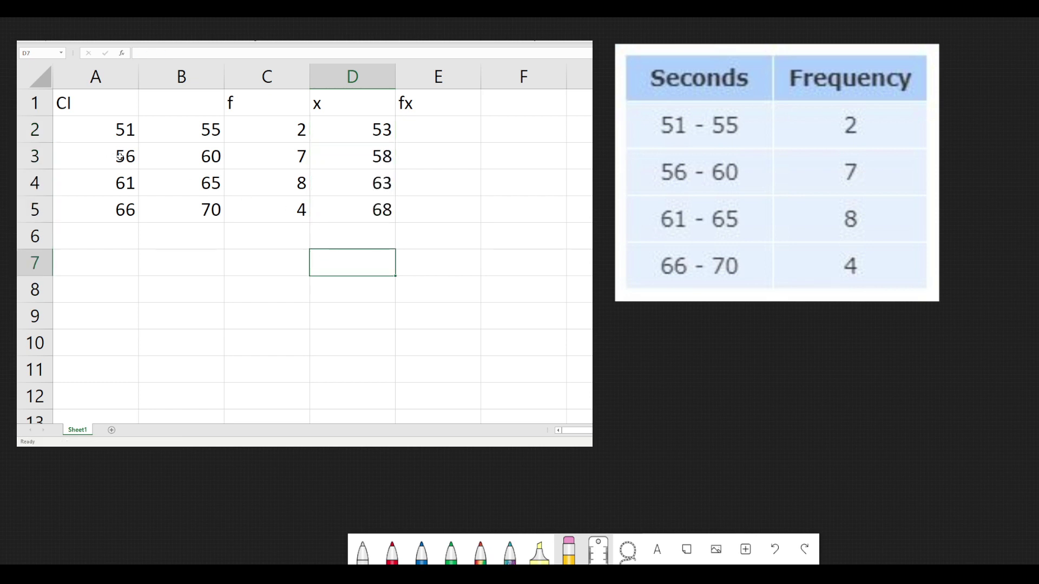
left_click_drag(110, 160, 184, 162)
left_click(142, 200)
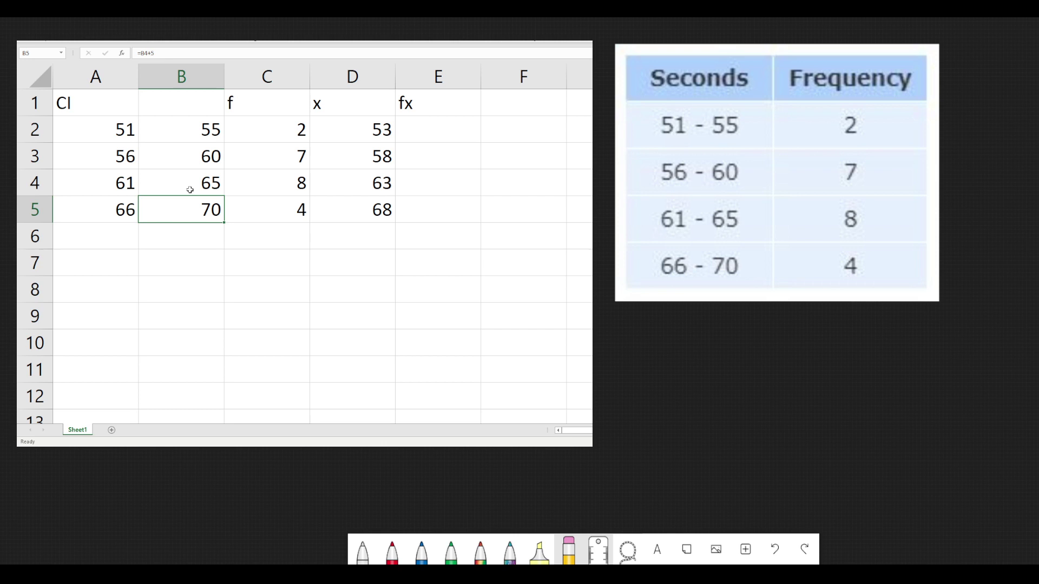
- Enter =C2*D2 in E2 and fill to E5, giving 106, 406, 504 and 272
left_click(415, 130)
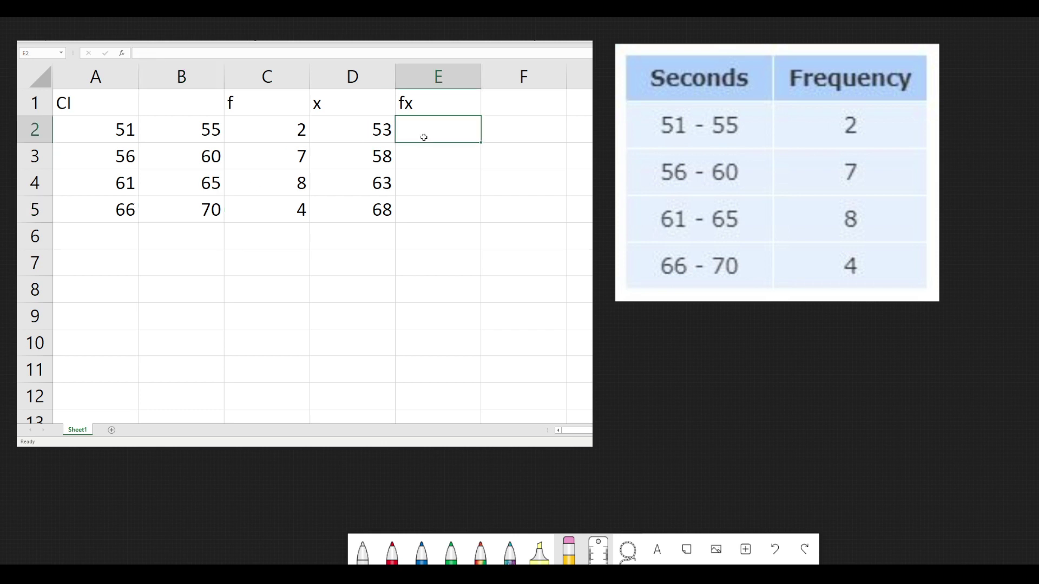
type("=")
left_click(284, 126)
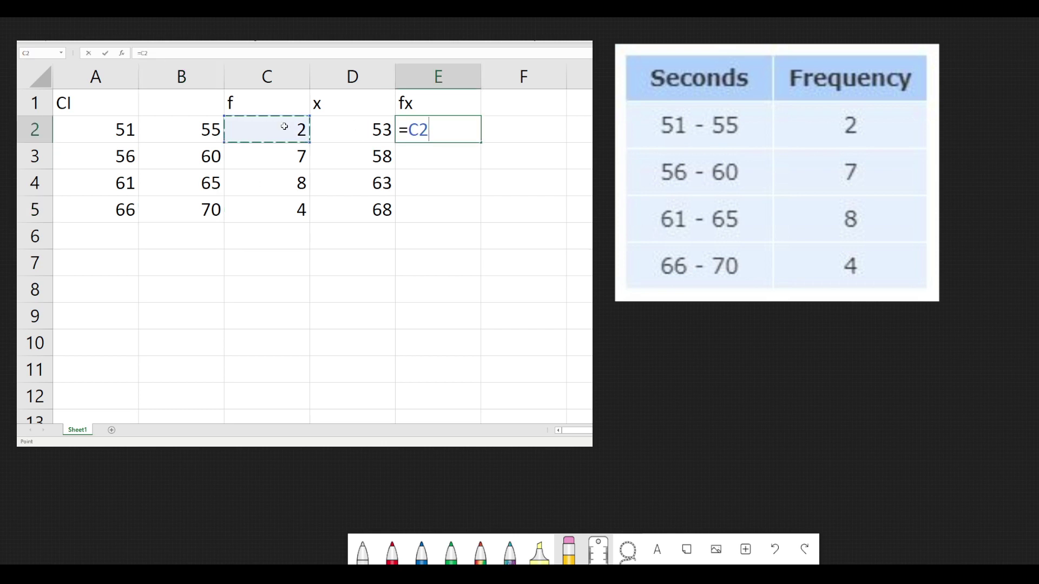
type("*")
left_click(364, 134)
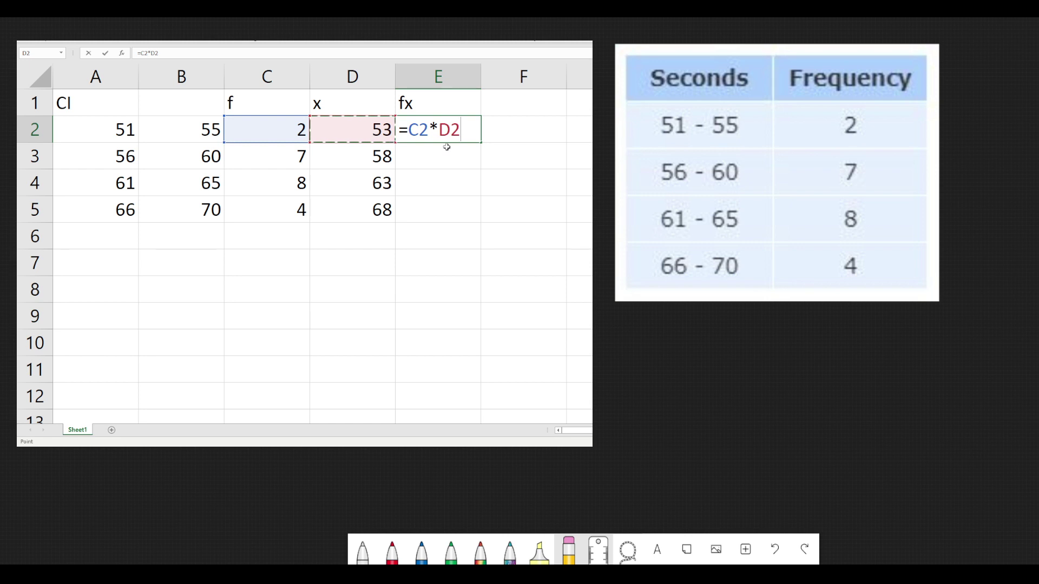
key("Return")
left_click(460, 132)
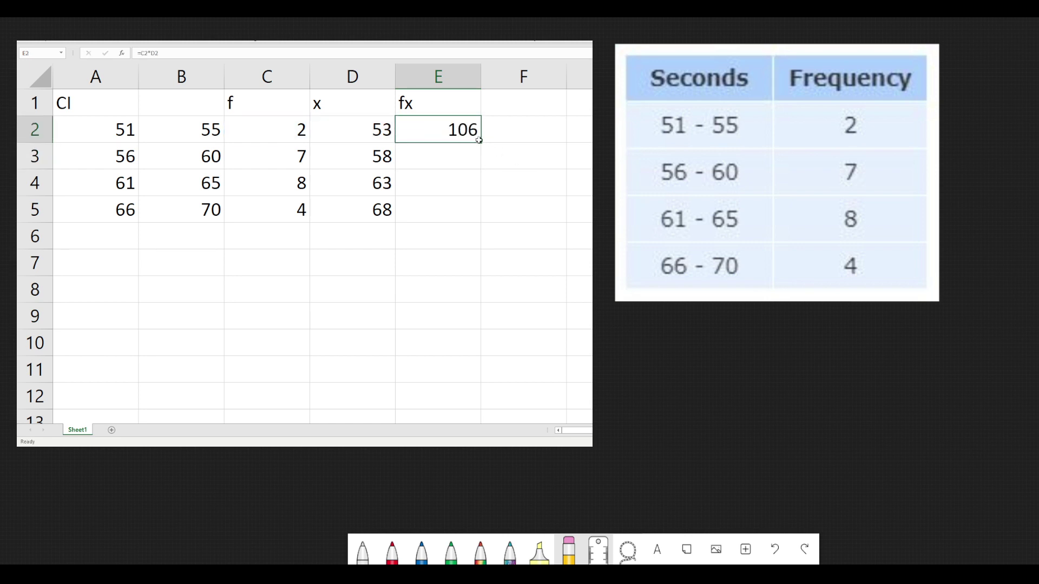
left_click_drag(480, 142, 474, 211)
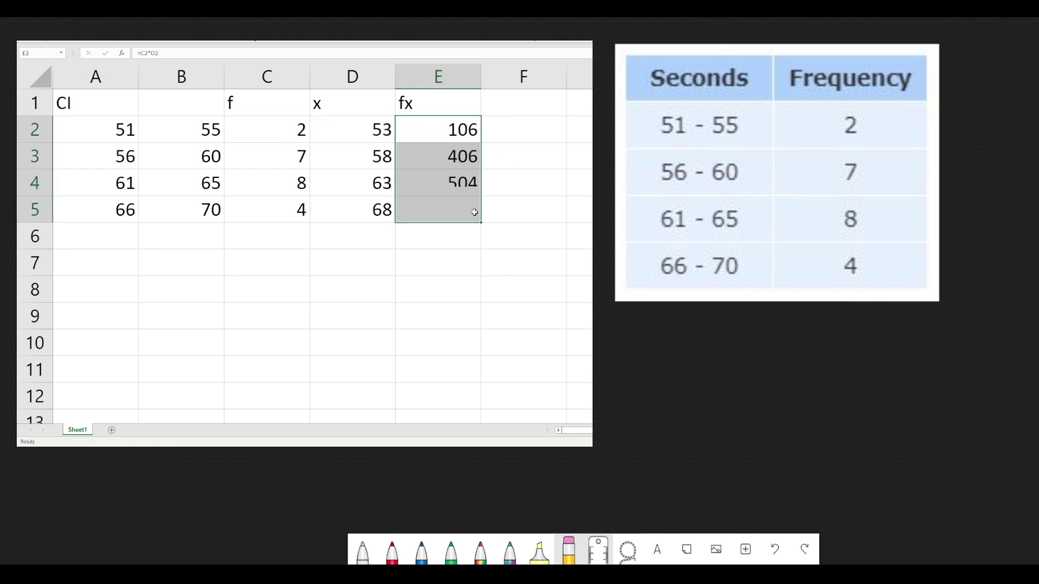
left_click(544, 277)
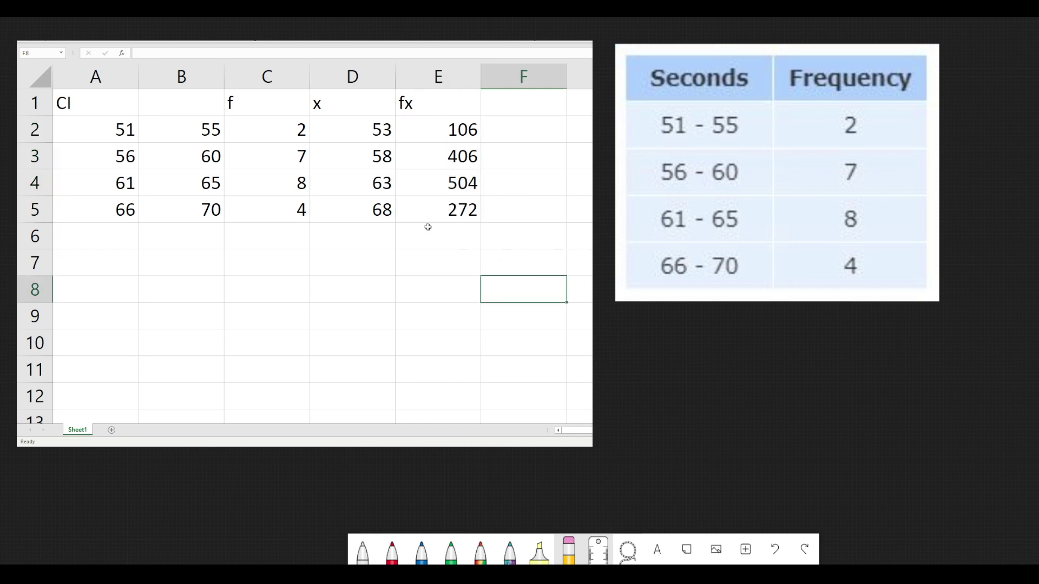
- Total the frequencies in C6 with =SUM(C2:C5), giving 21
left_click(288, 238)
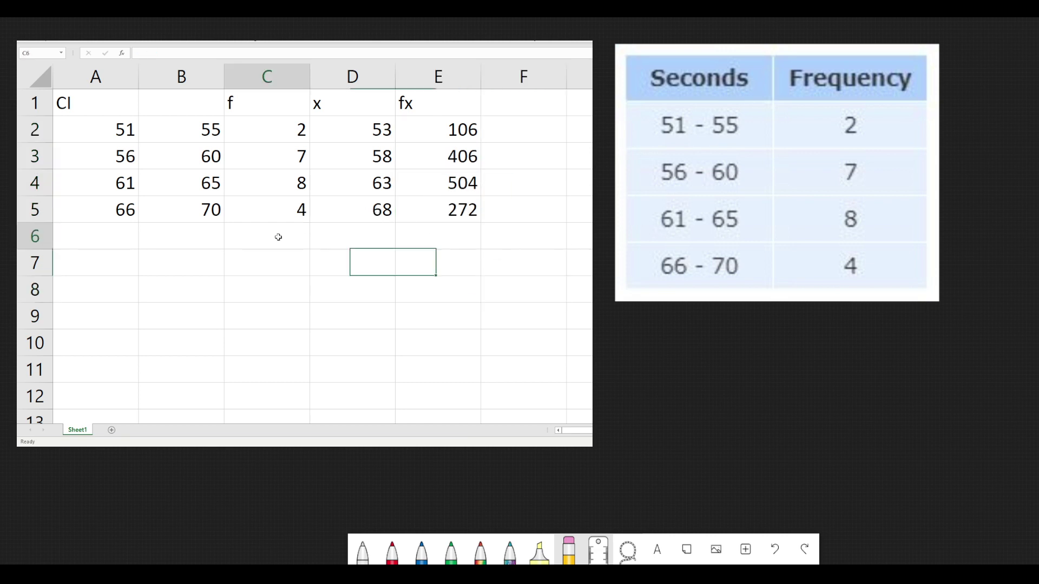
type("=")
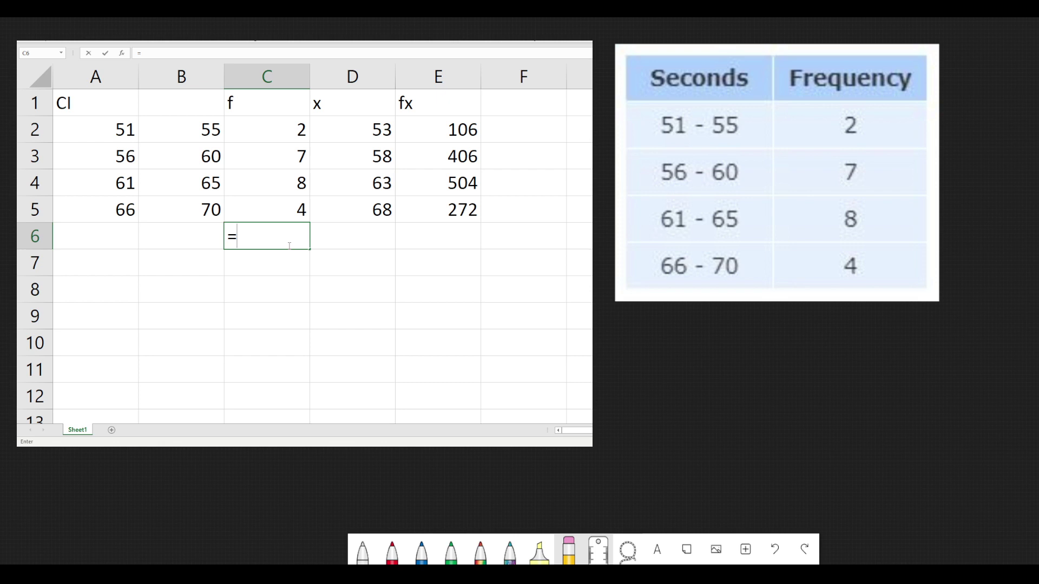
type("sum(")
left_click_drag(289, 137, 288, 210)
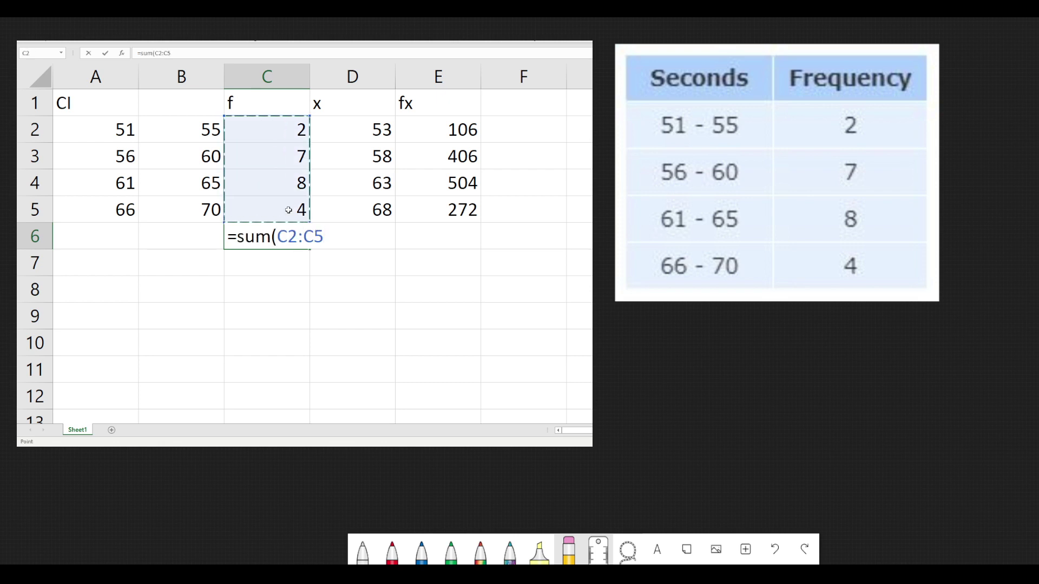
type(")")
key("Return")
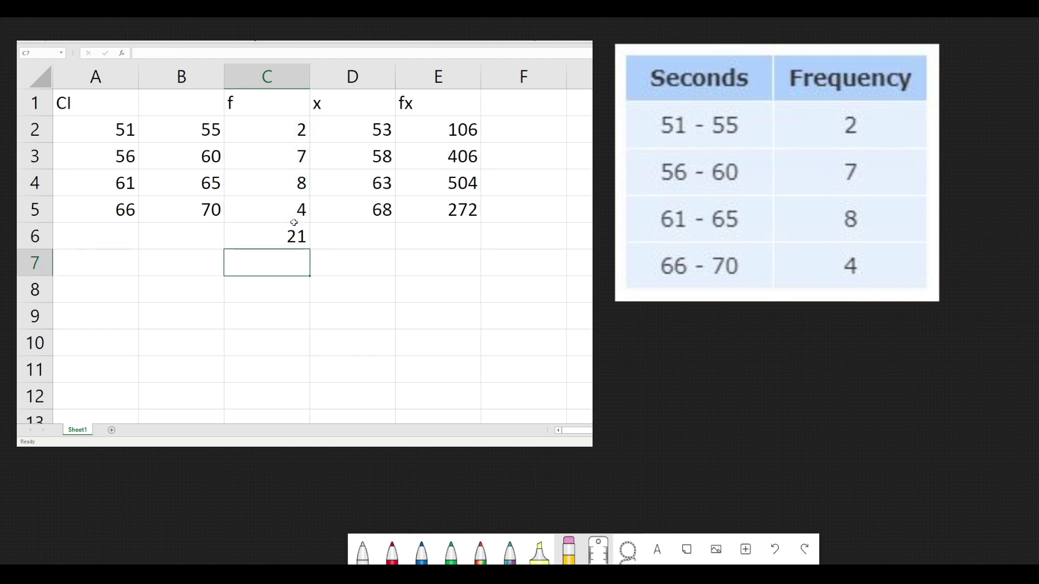
- Copy the SUM across to E6 for 1288 and clear the unneeded D6 total
left_click(290, 237)
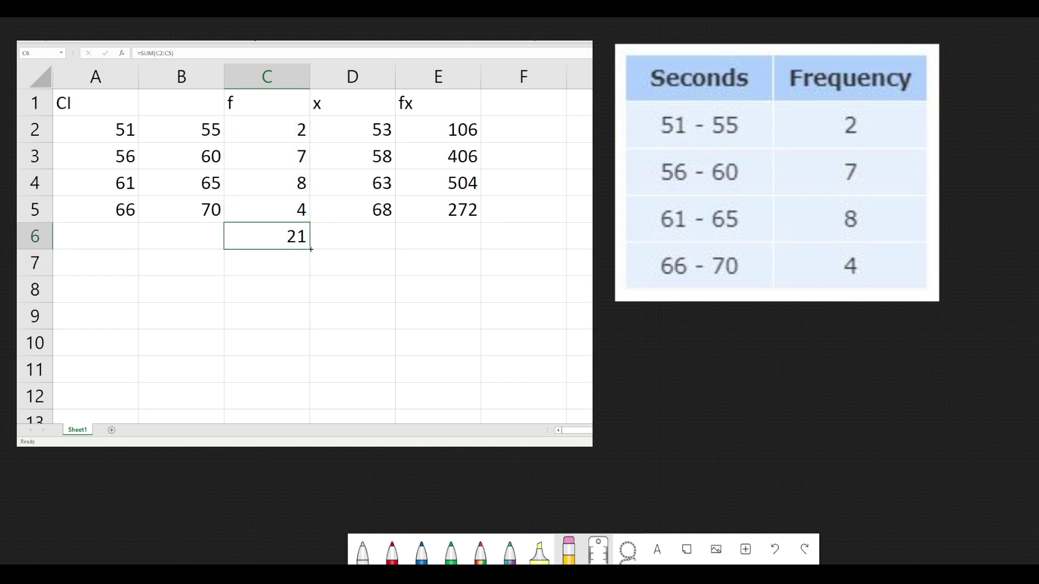
left_click_drag(310, 249, 446, 242)
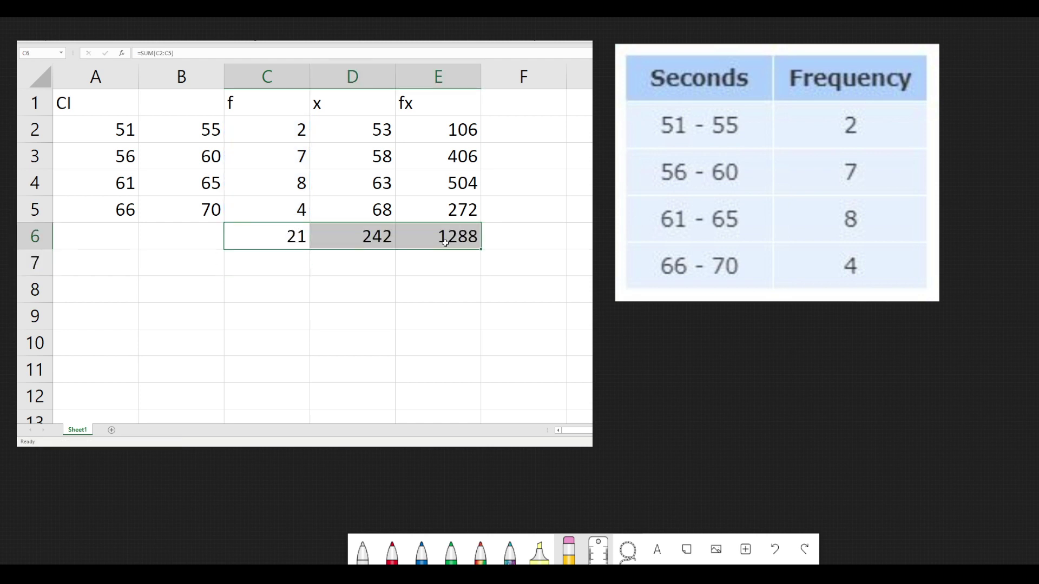
left_click(385, 314)
left_click(383, 237)
key("Delete")
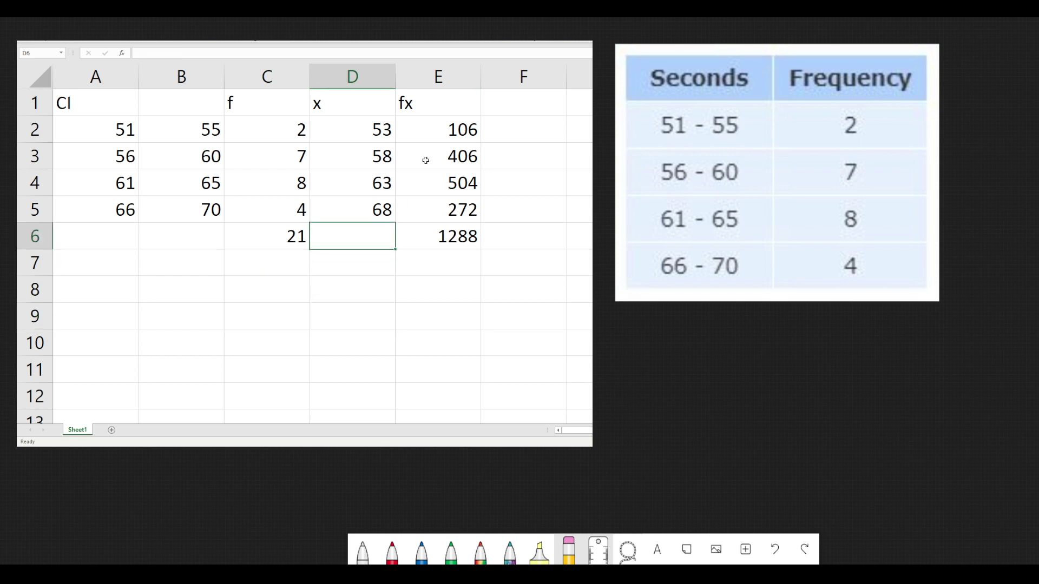
left_click(468, 237)
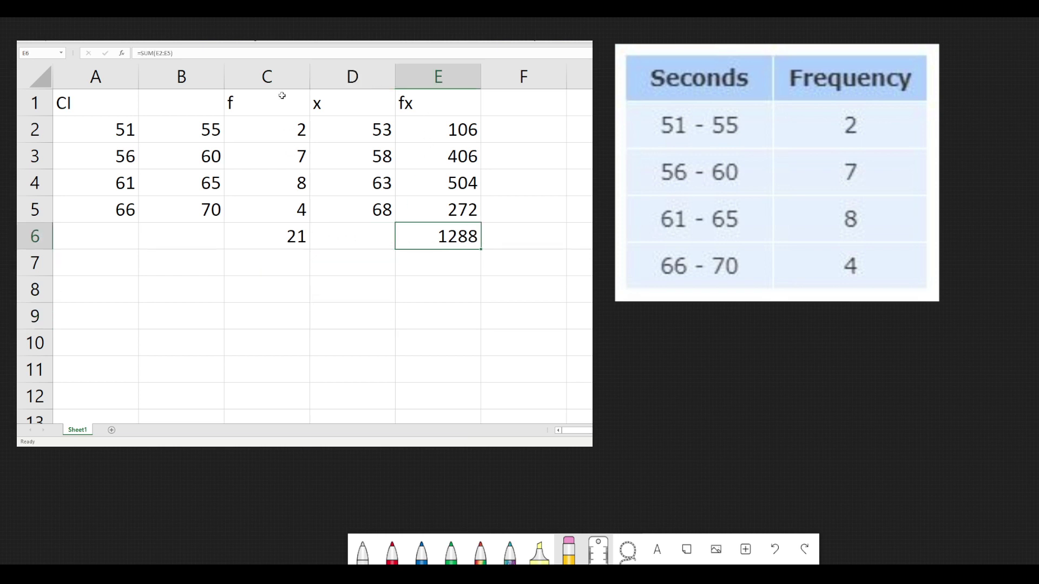
left_click(287, 237)
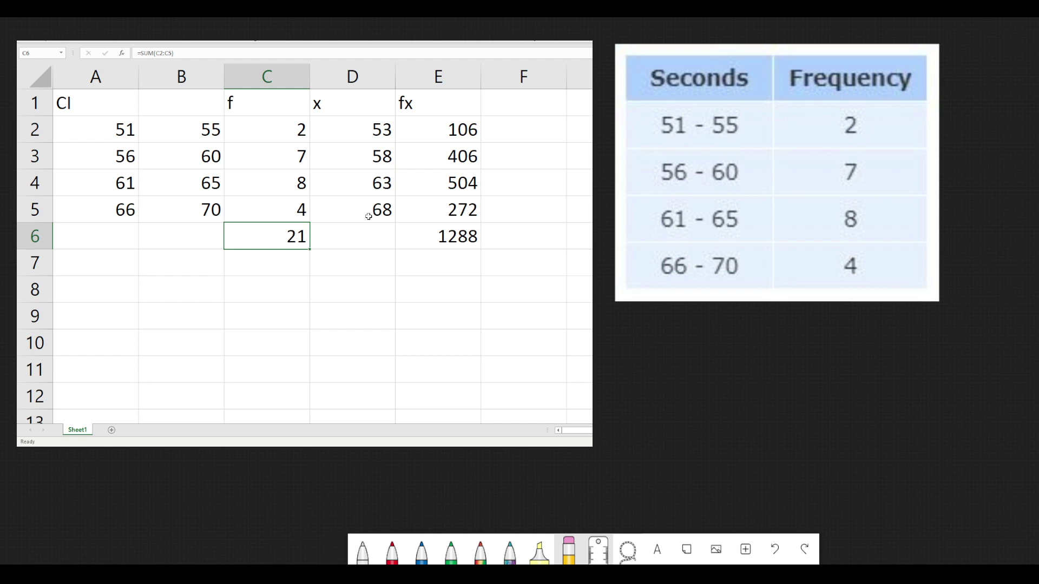
left_click(362, 235)
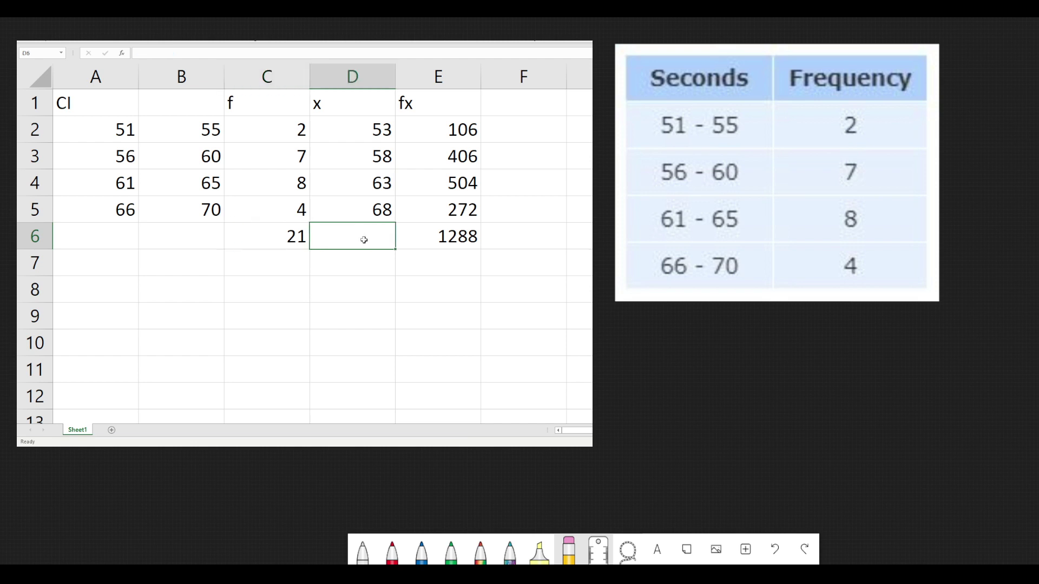
- Label B7 'Mean' and enter =E6/C6 in C7, giving 61.3333
left_click(159, 267)
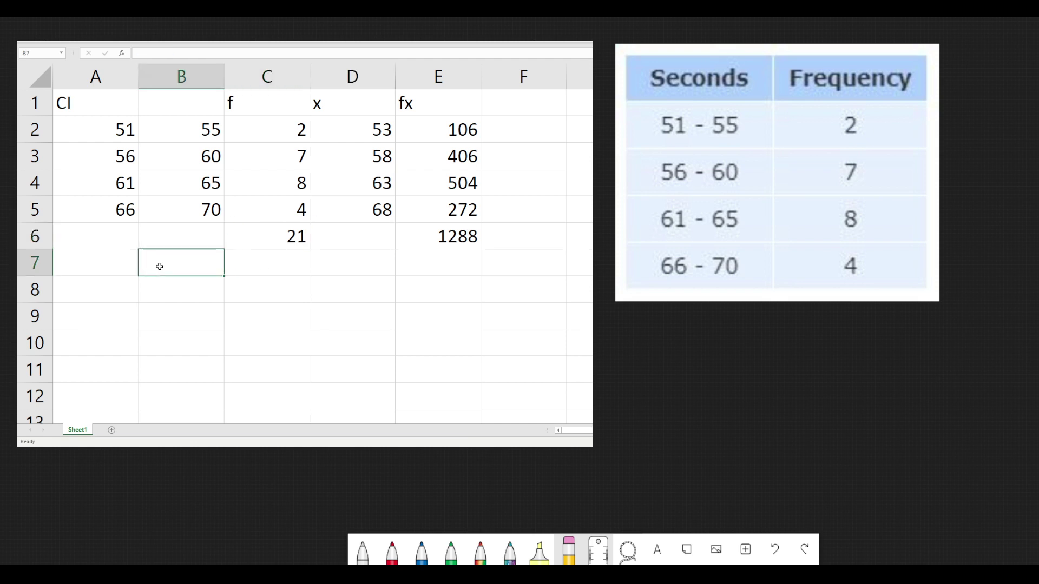
type("Mean")
key("Tab")
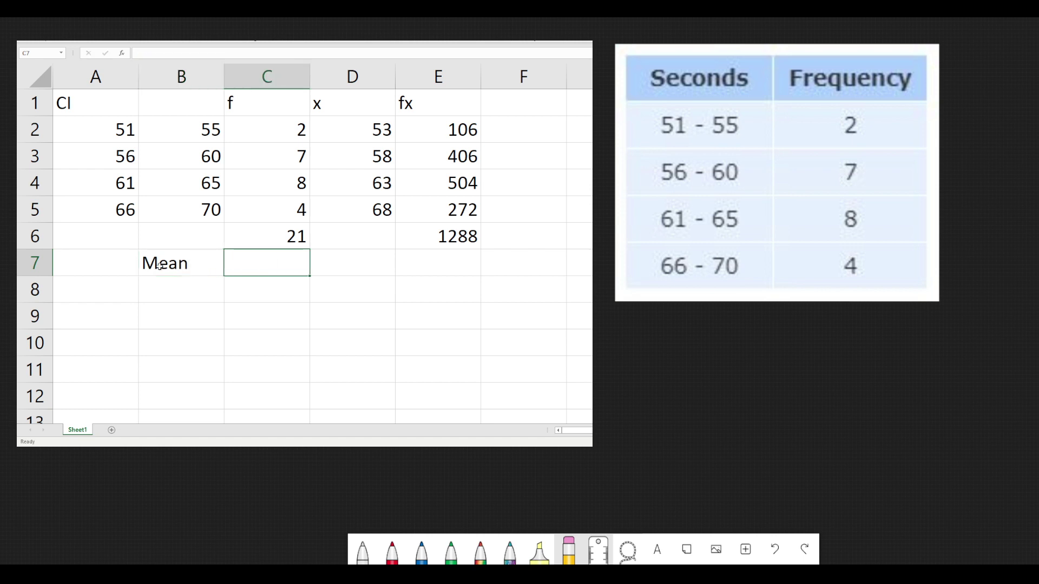
type("=")
left_click(450, 239)
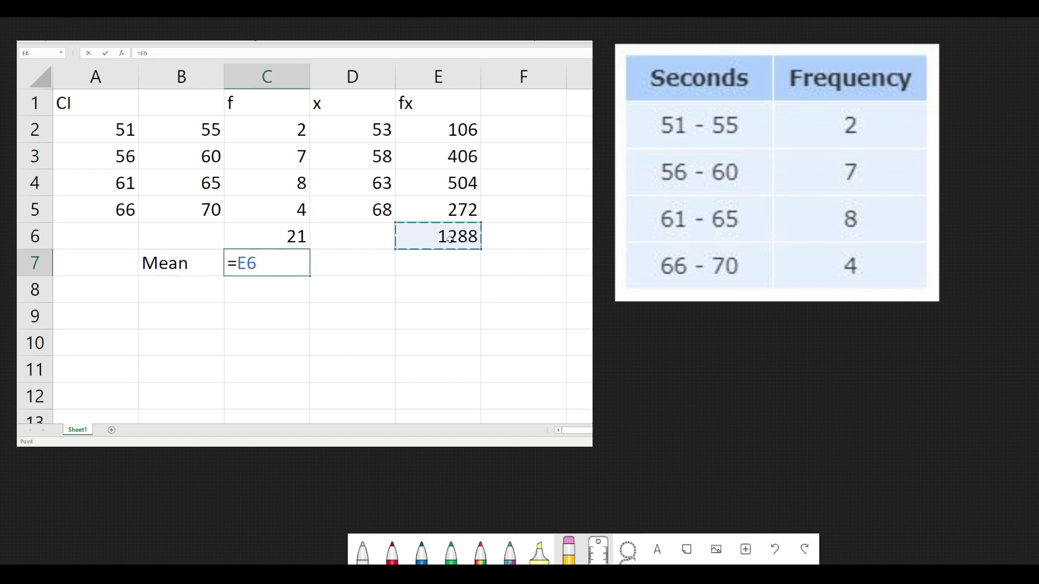
type("/")
left_click(291, 237)
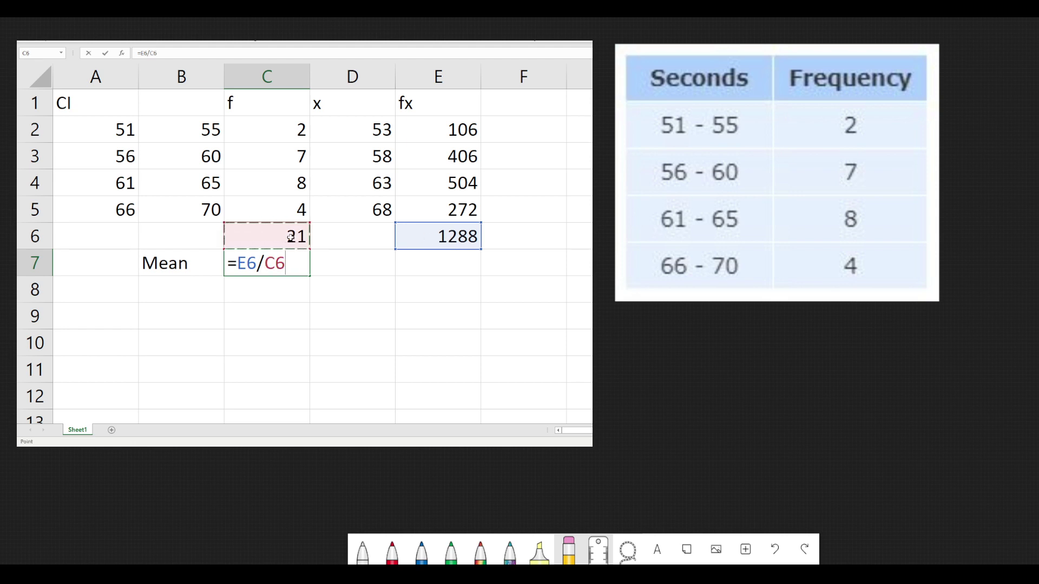
key("Return")
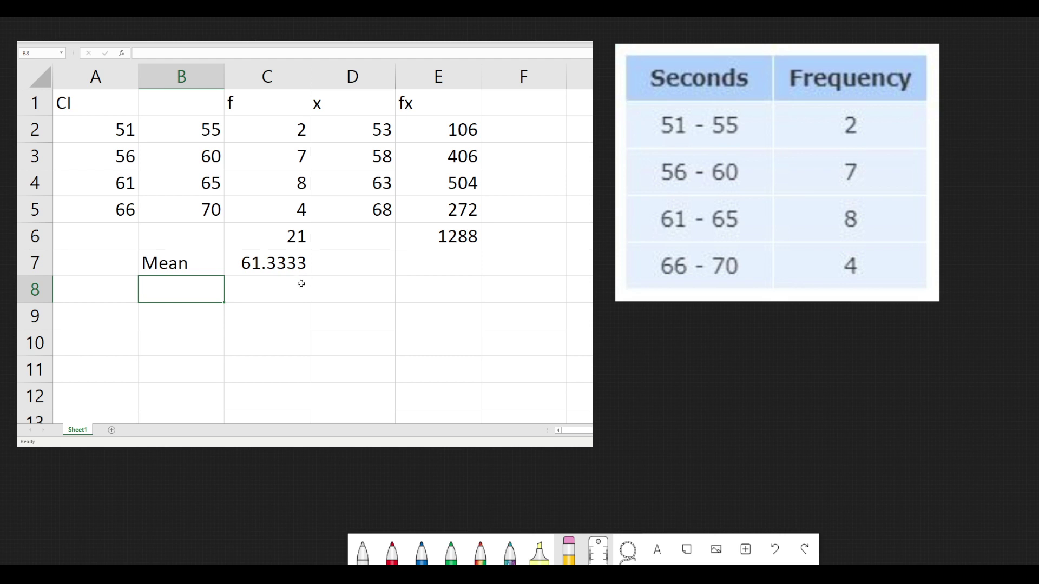
- Type 'Estimated' in A7 so the row label reads Estimated Mean
left_click(189, 265)
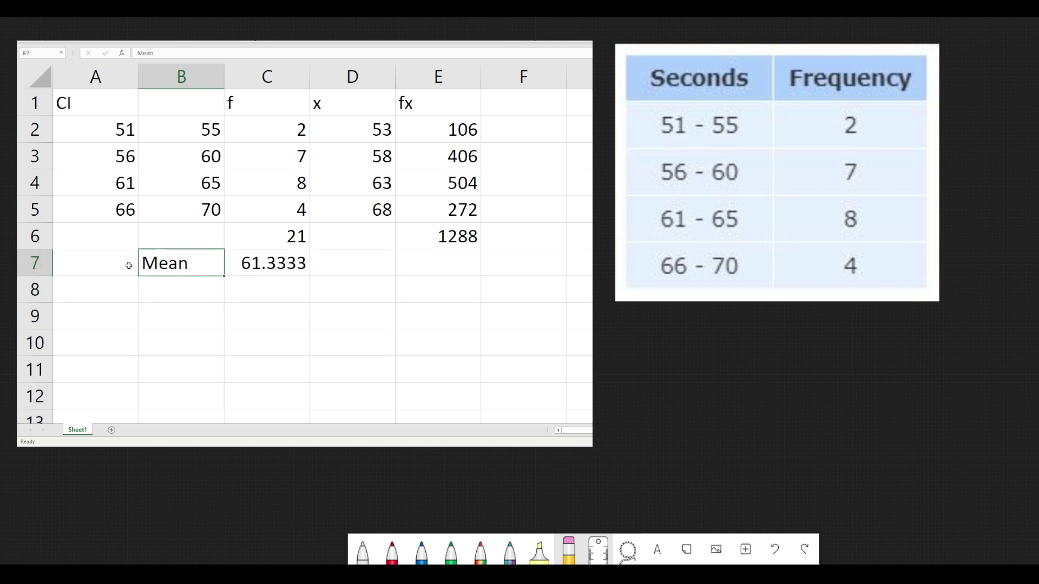
left_click(111, 260)
type("Estimated")
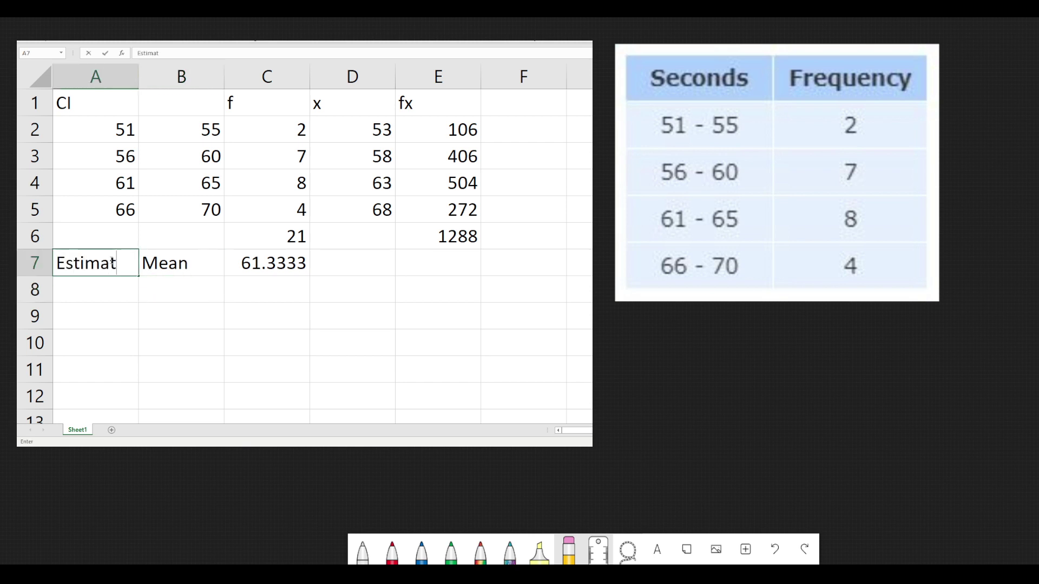
key("Return")
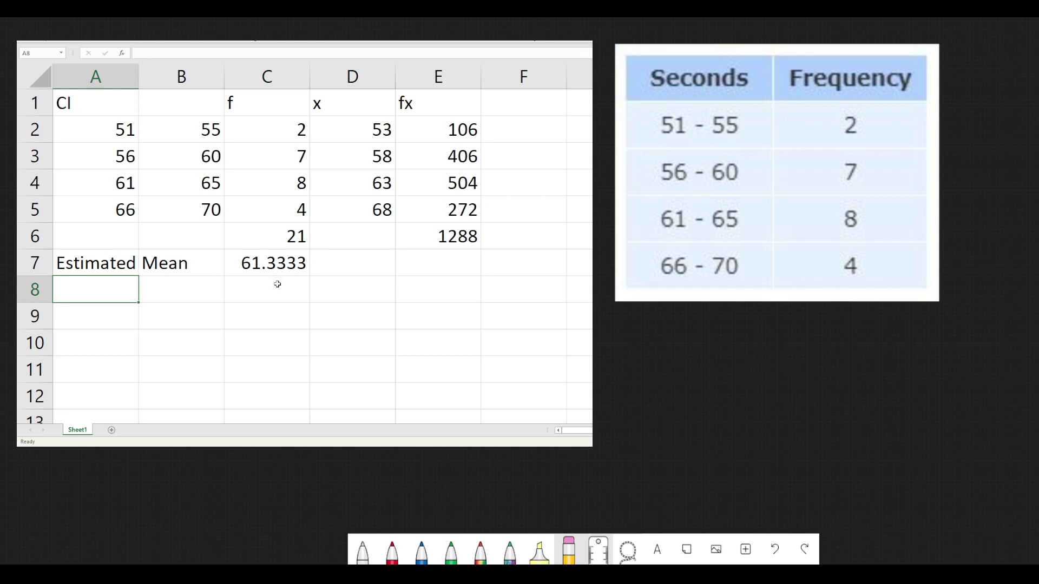
- Review the frequencies in C2–C5 and the class limit cells of the last two classes
left_click(266, 125)
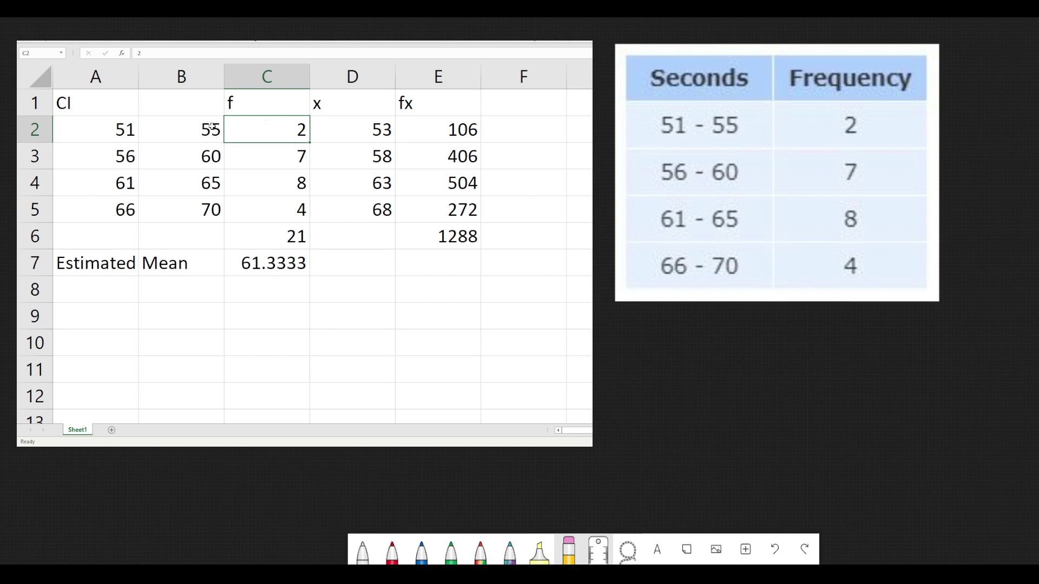
left_click(276, 158)
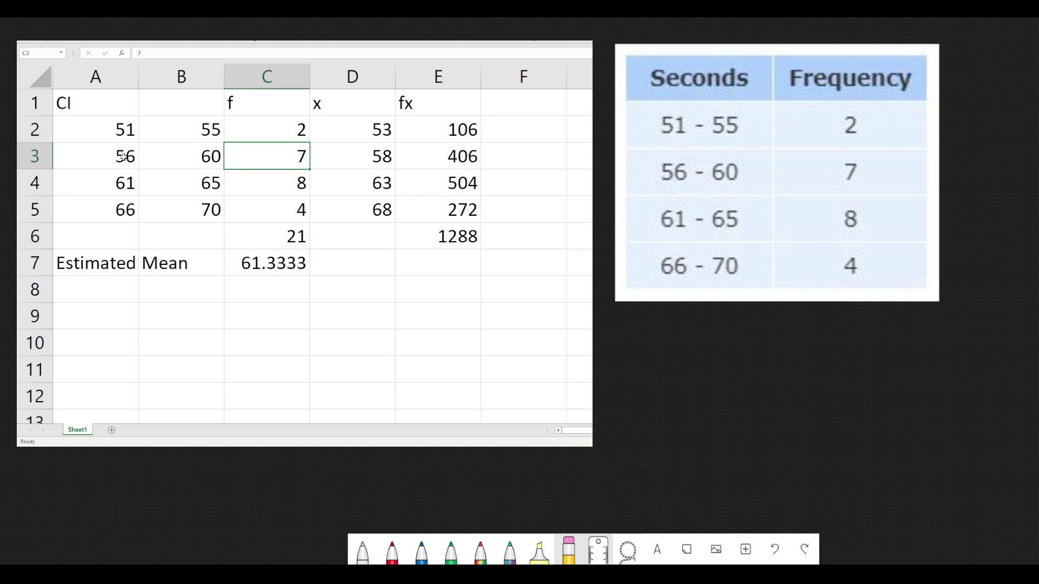
left_click(281, 183)
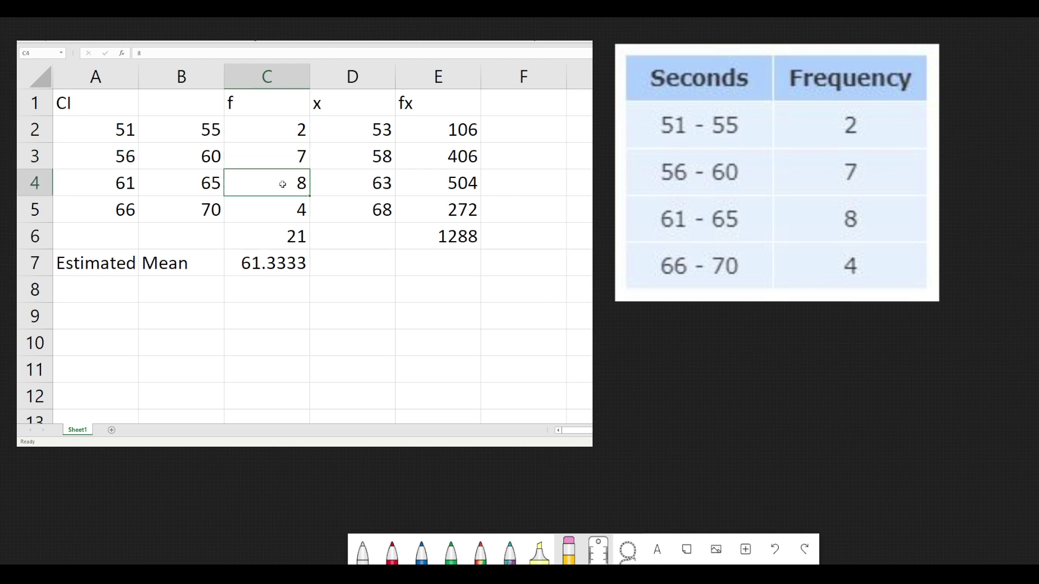
left_click(132, 183)
left_click(187, 181)
left_click(265, 214)
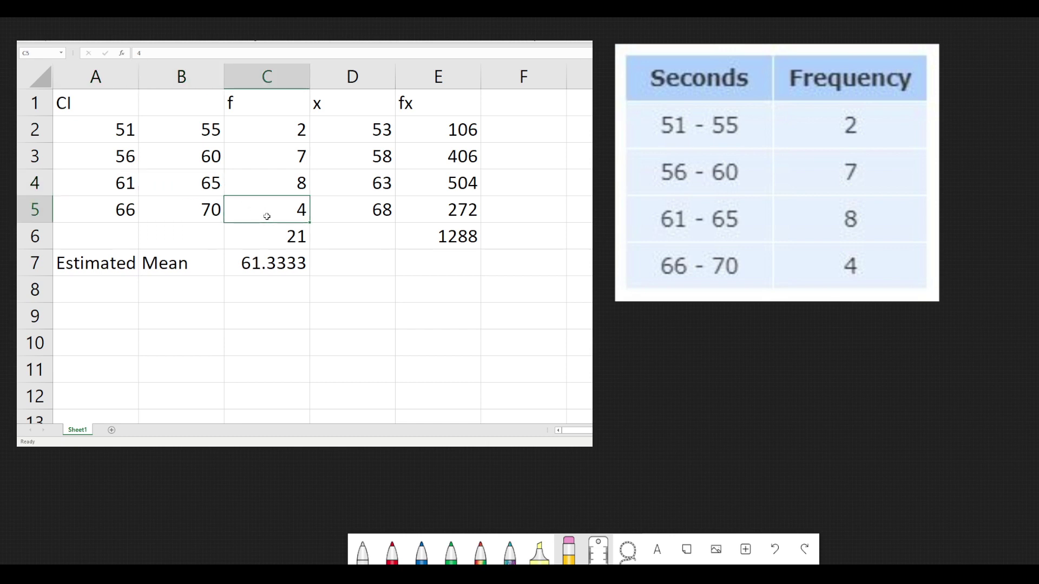
left_click(119, 214)
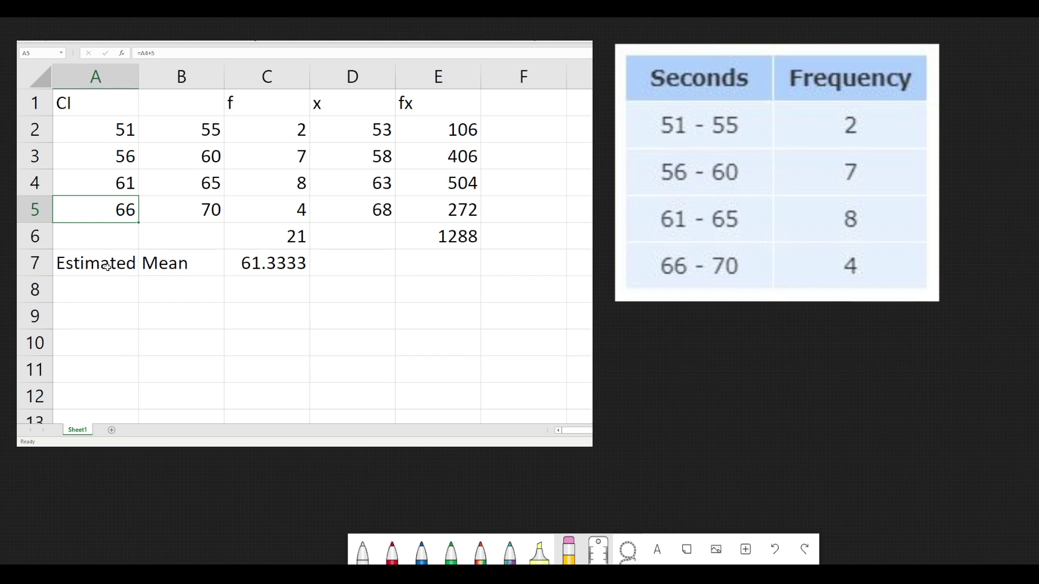
- Fill A7:C7 with yellow to highlight the Estimated Mean and 61.3333
left_click_drag(108, 267, 247, 272)
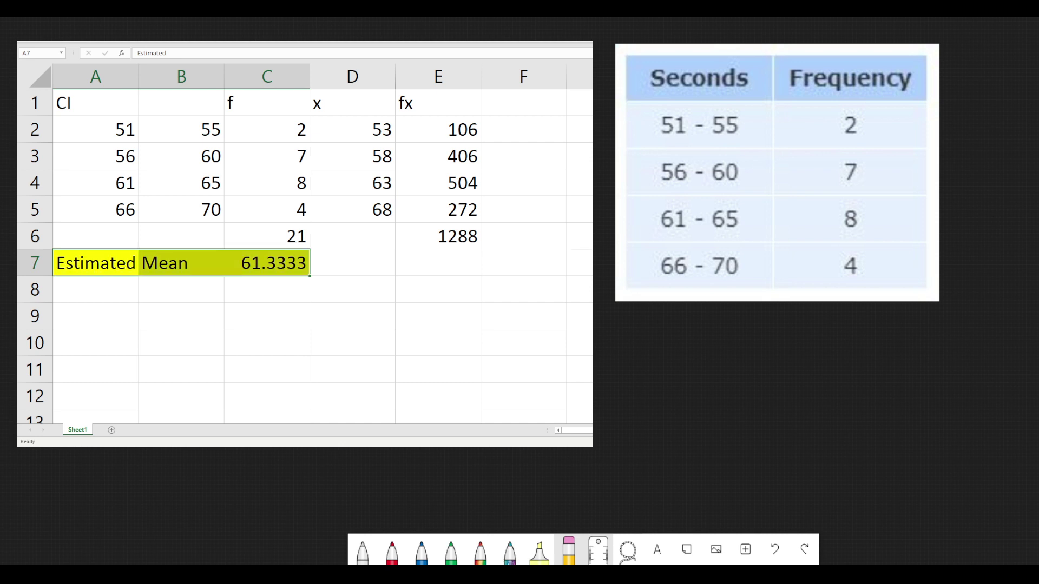
left_click(356, 296)
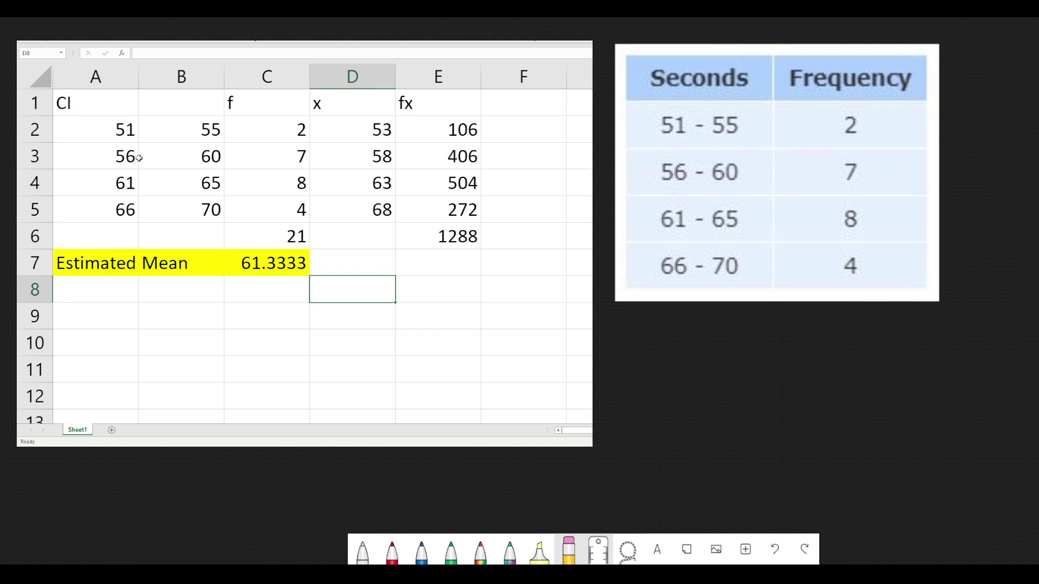
left_click(196, 288)
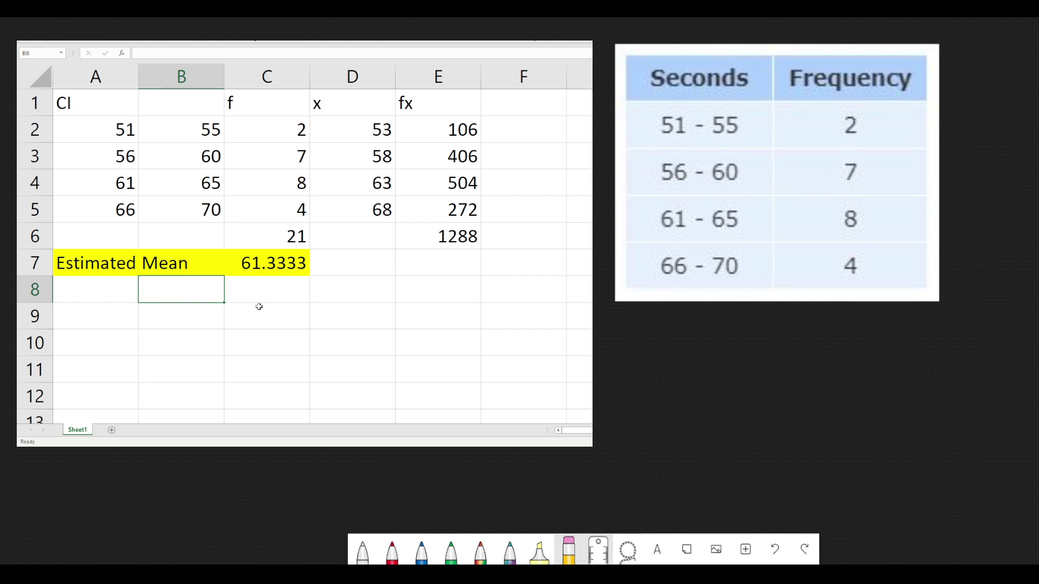